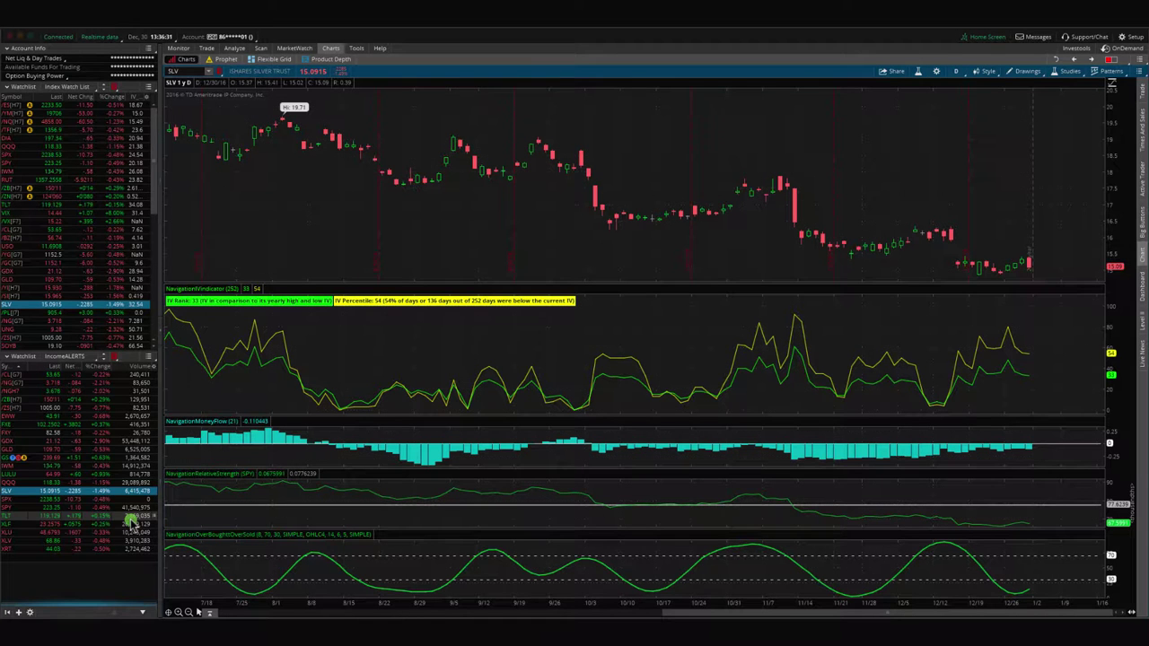
- Compare the ZS soybean futures and SOYB charts, then show the /ZSH7 options risk profile
{"action": "left_click", "coordinate": [11, 409]}
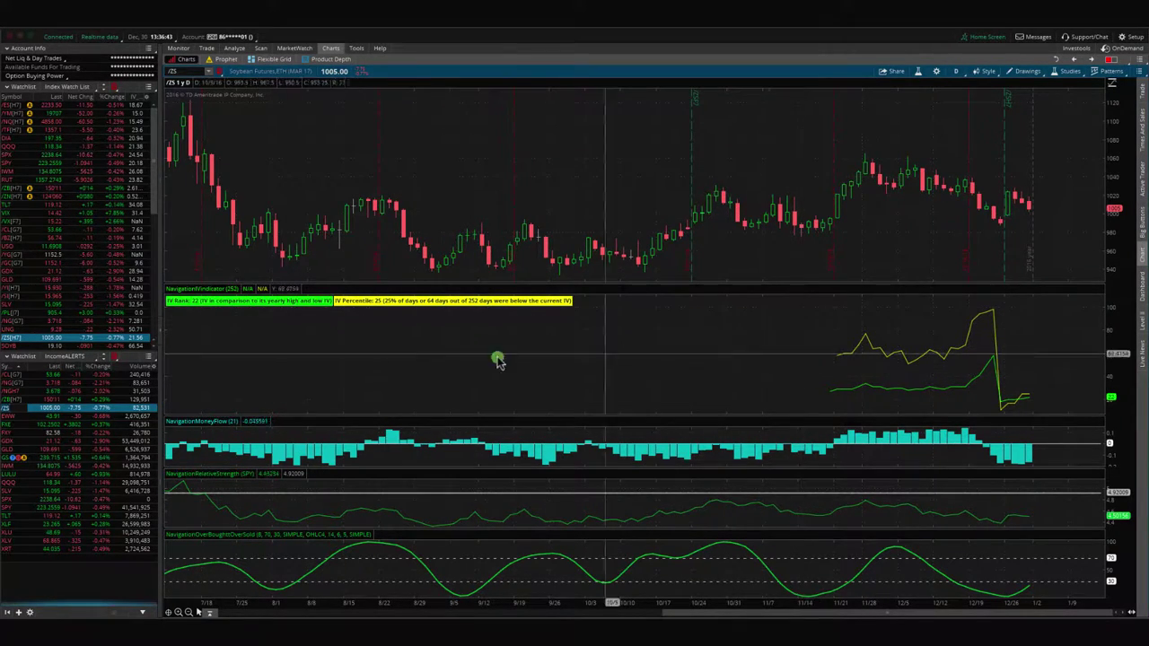
{"action": "scroll", "coordinate": [79, 303], "scroll_direction": "down", "scroll_amount": 2}
{"action": "scroll", "coordinate": [63, 301], "scroll_direction": "down", "scroll_amount": 1}
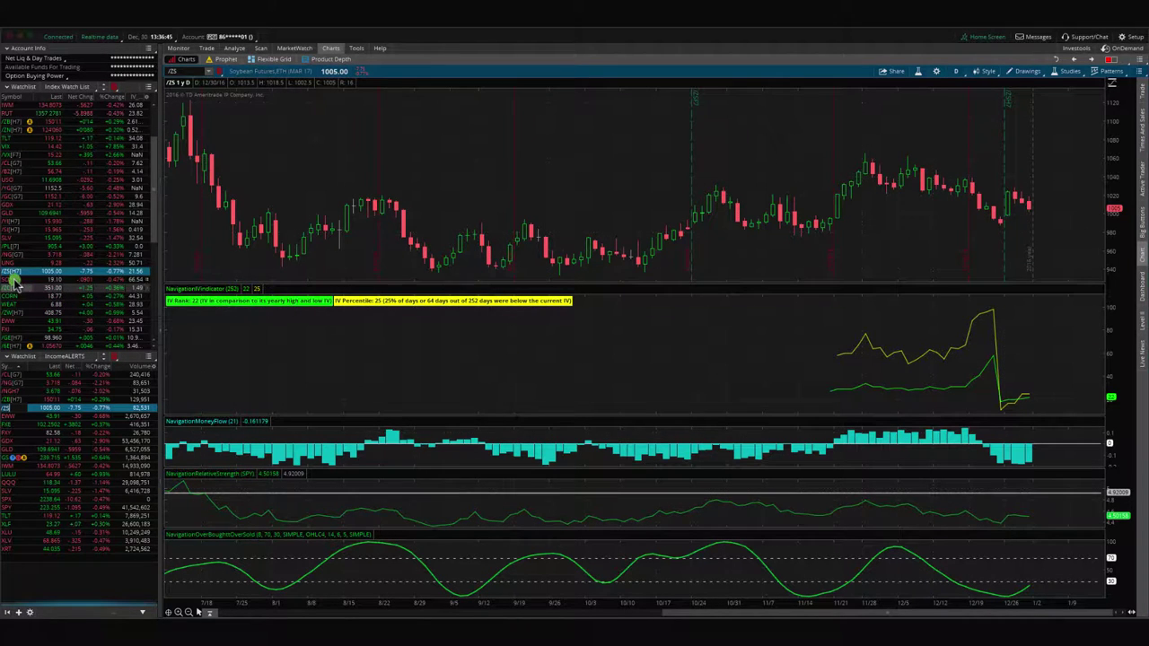
{"action": "left_click", "coordinate": [13, 279]}
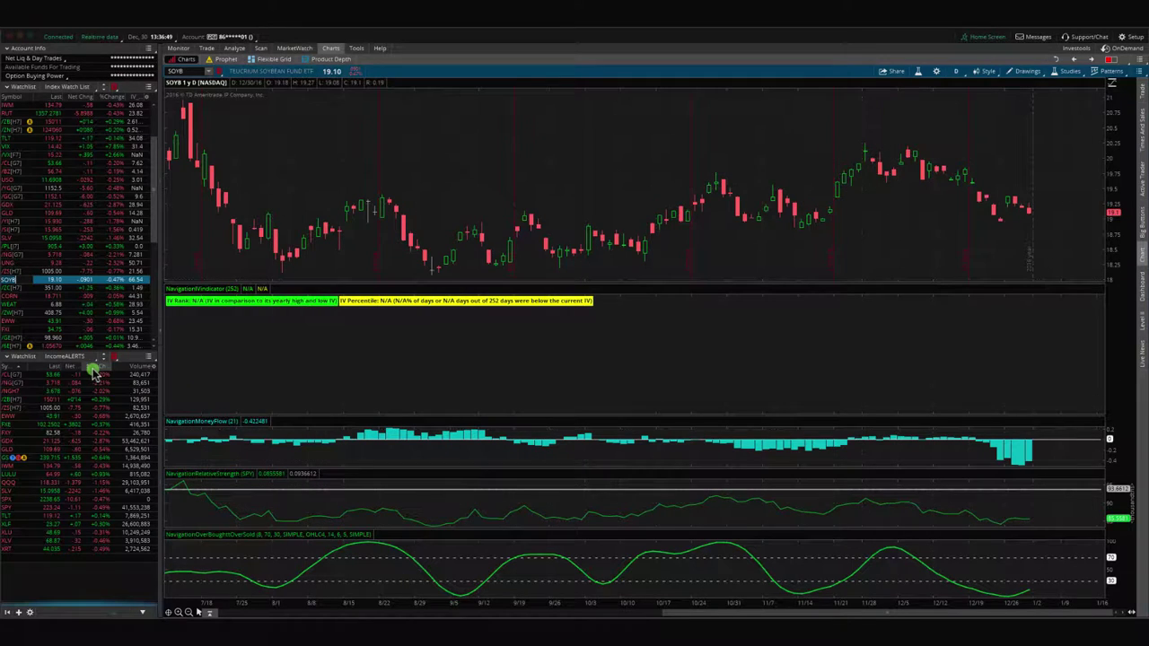
{"action": "left_click", "coordinate": [20, 410]}
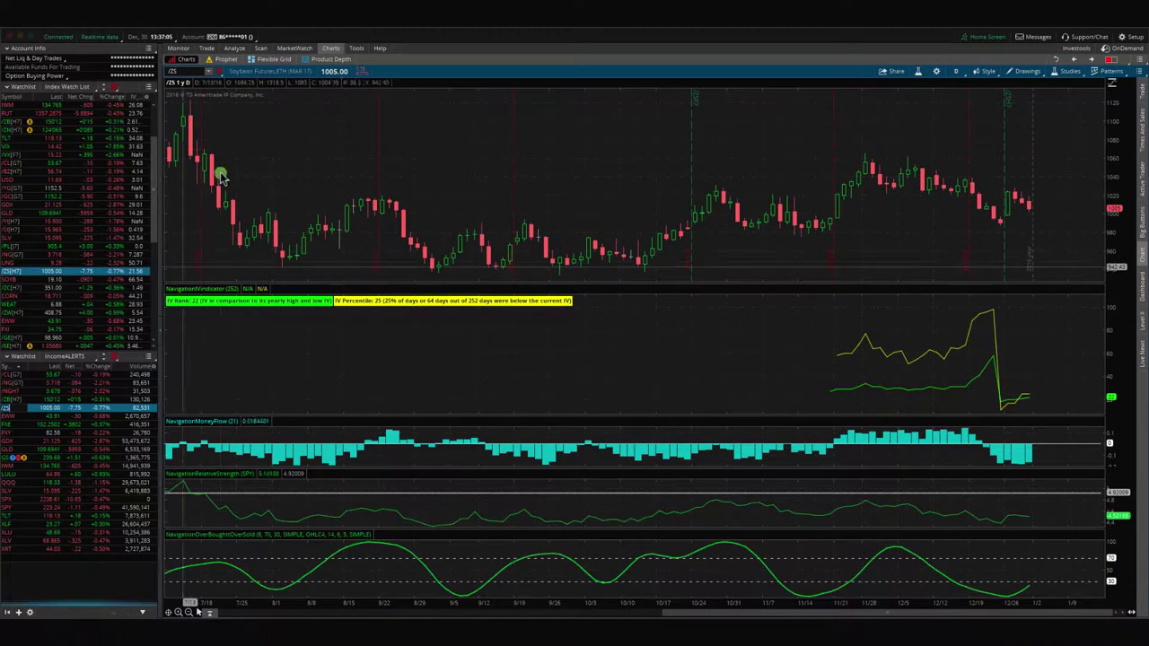
{"action": "left_click", "coordinate": [232, 50]}
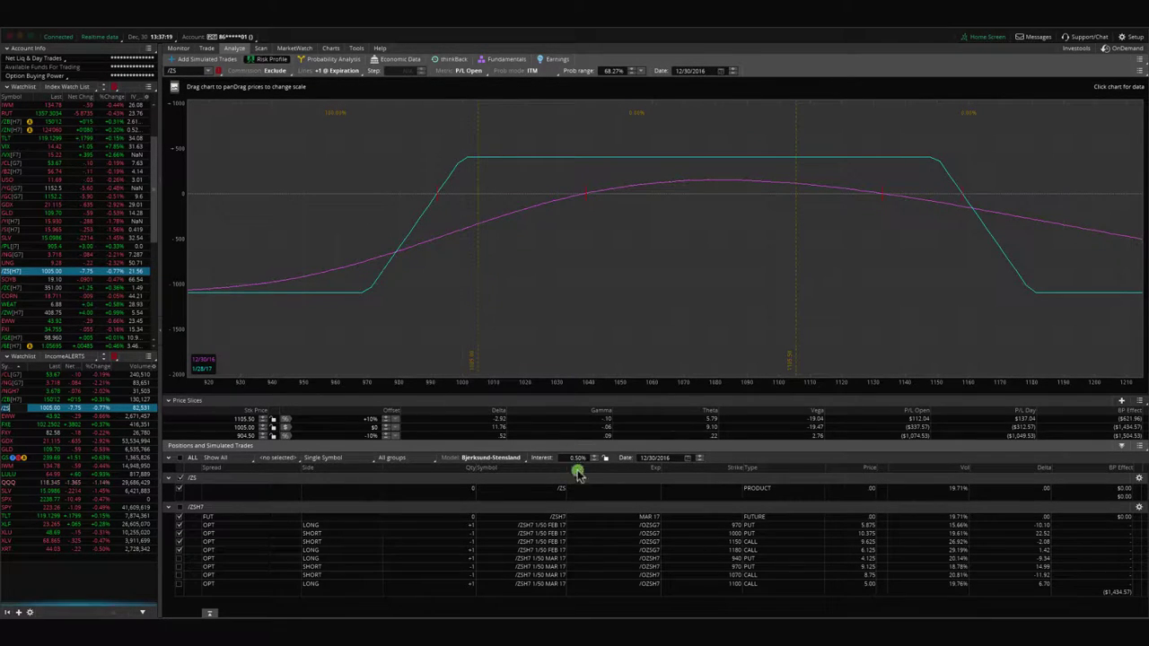
- Check the /ZS option chain, then graph only the March 940/970/1070/1100 iron condor legs
{"action": "left_click", "coordinate": [208, 47]}
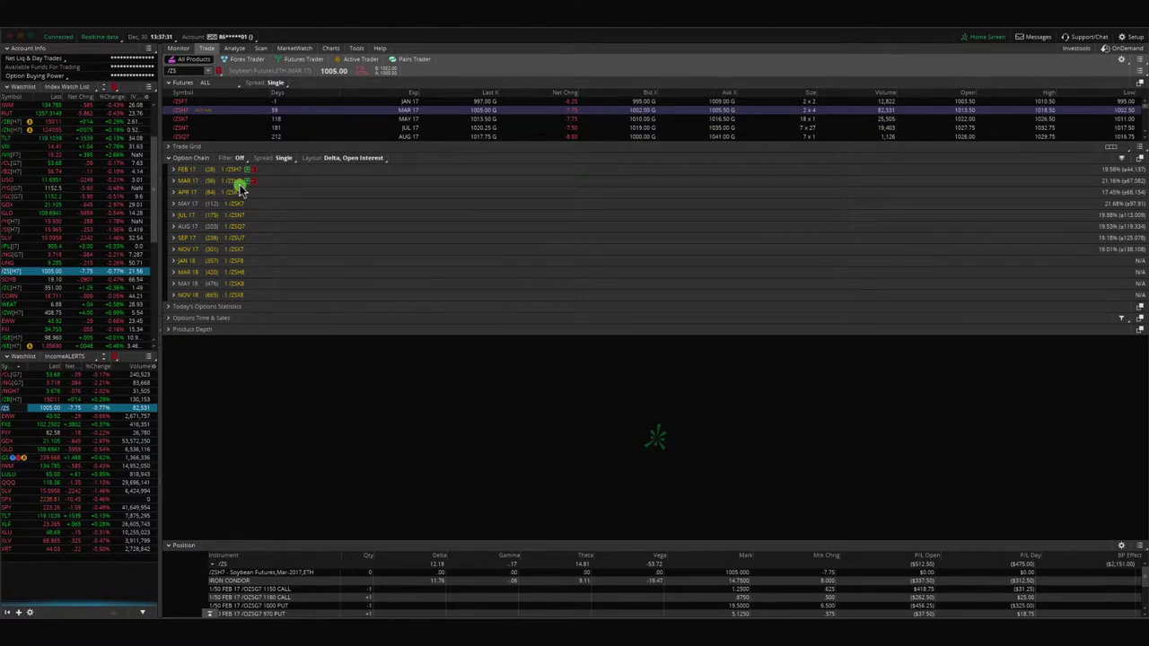
{"action": "left_click", "coordinate": [234, 48]}
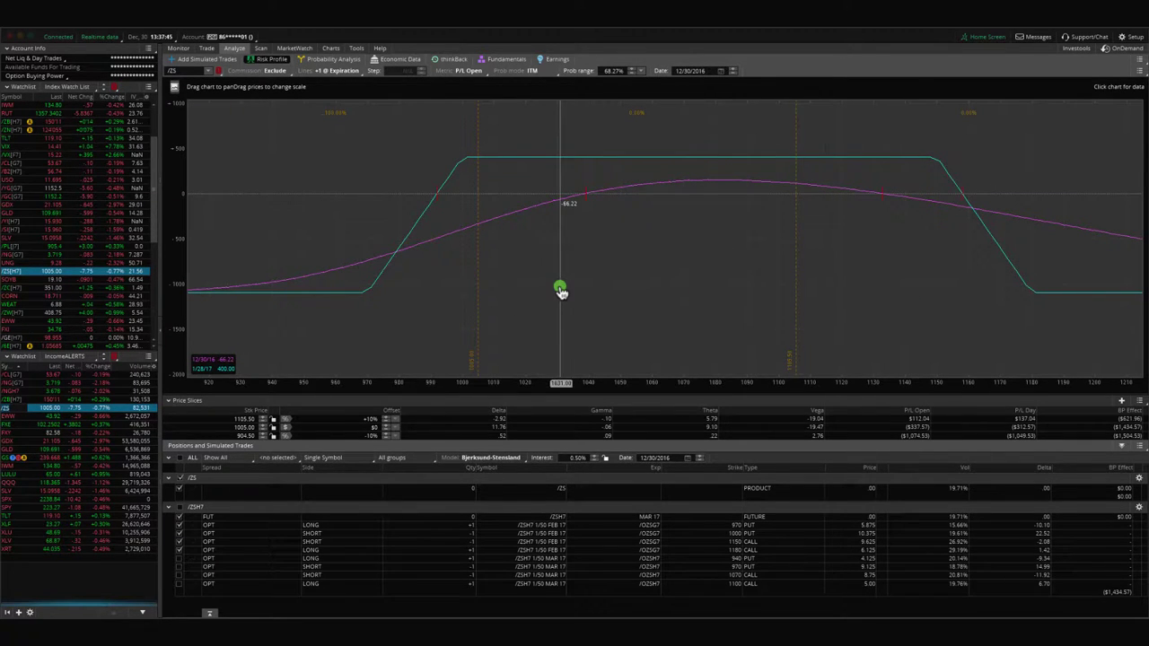
{"action": "left_click", "coordinate": [179, 526]}
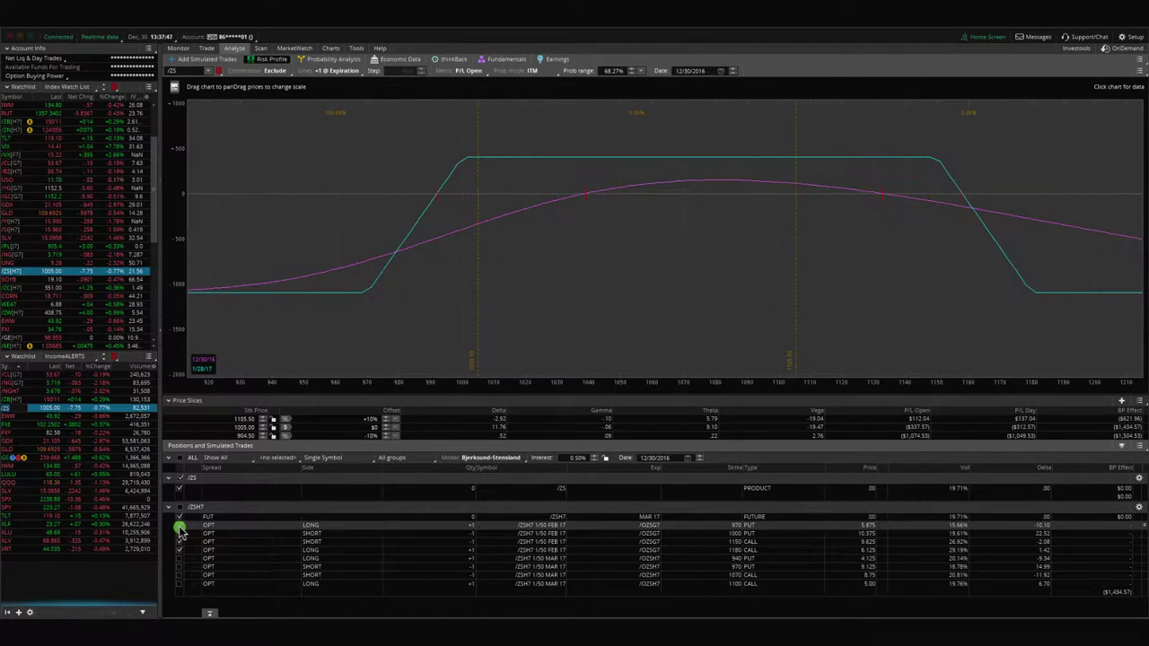
{"action": "left_click", "coordinate": [180, 528]}
{"action": "left_click", "coordinate": [180, 535]}
{"action": "left_click", "coordinate": [181, 543]}
{"action": "left_click", "coordinate": [181, 550]}
{"action": "left_click", "coordinate": [181, 558]}
{"action": "left_click", "coordinate": [180, 566]}
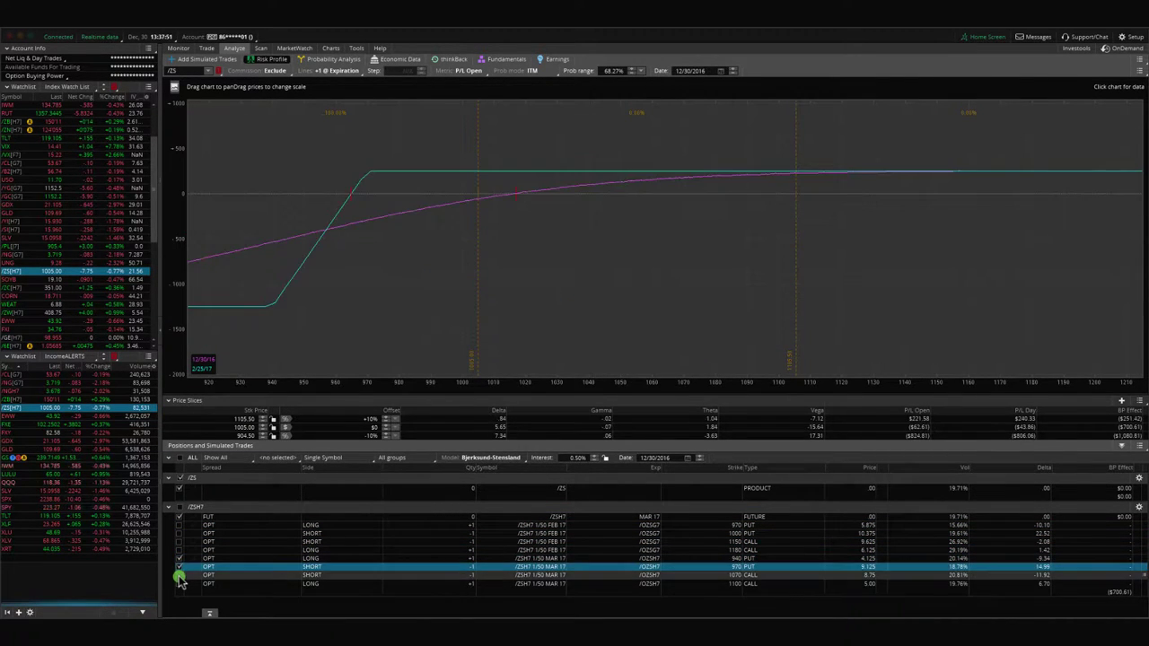
{"action": "left_click", "coordinate": [179, 575]}
{"action": "left_click", "coordinate": [180, 583]}
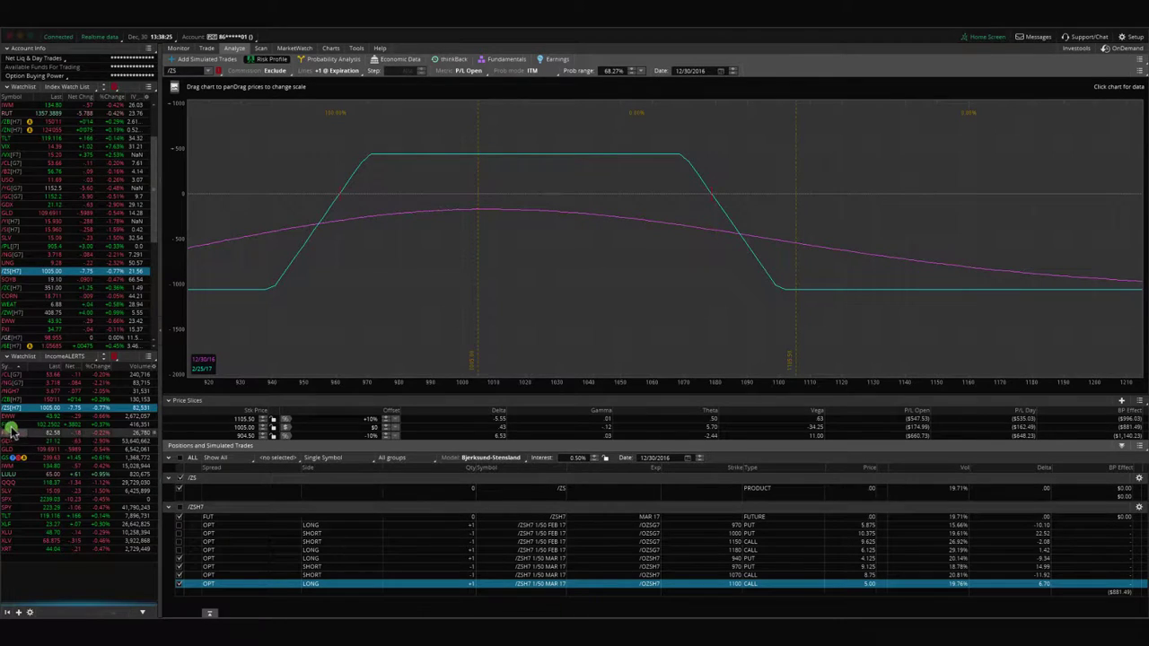
- Load FXY, check its 20 JAN 17 option chain, and read the P/L near 82.5
{"action": "left_click", "coordinate": [11, 433]}
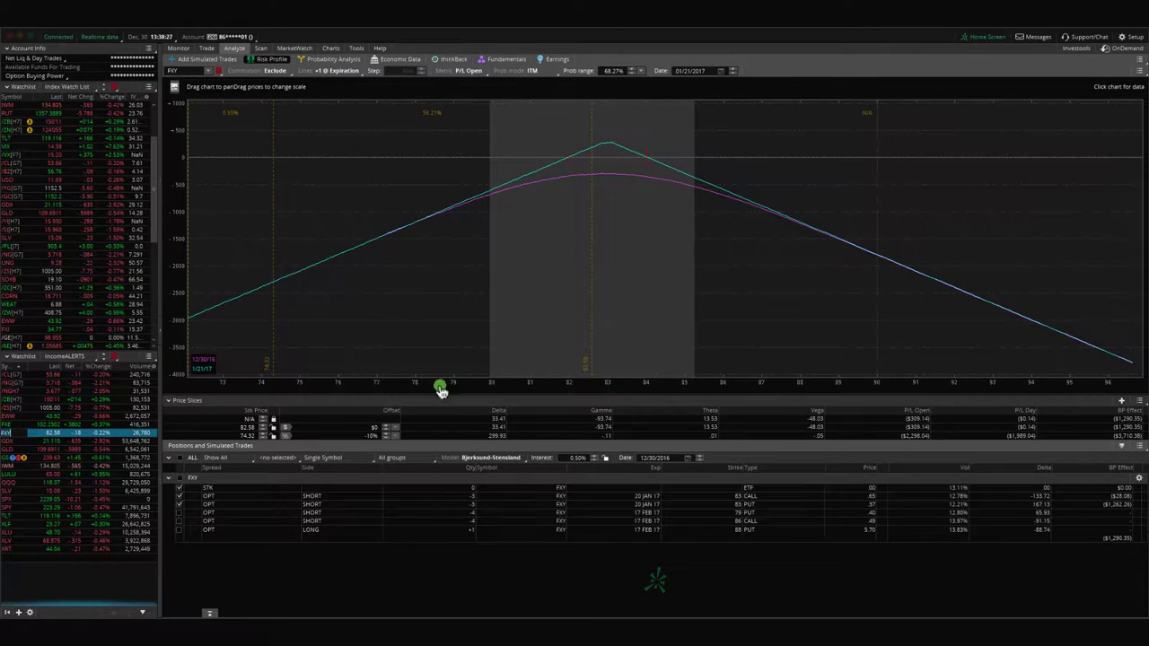
{"action": "left_click", "coordinate": [650, 500]}
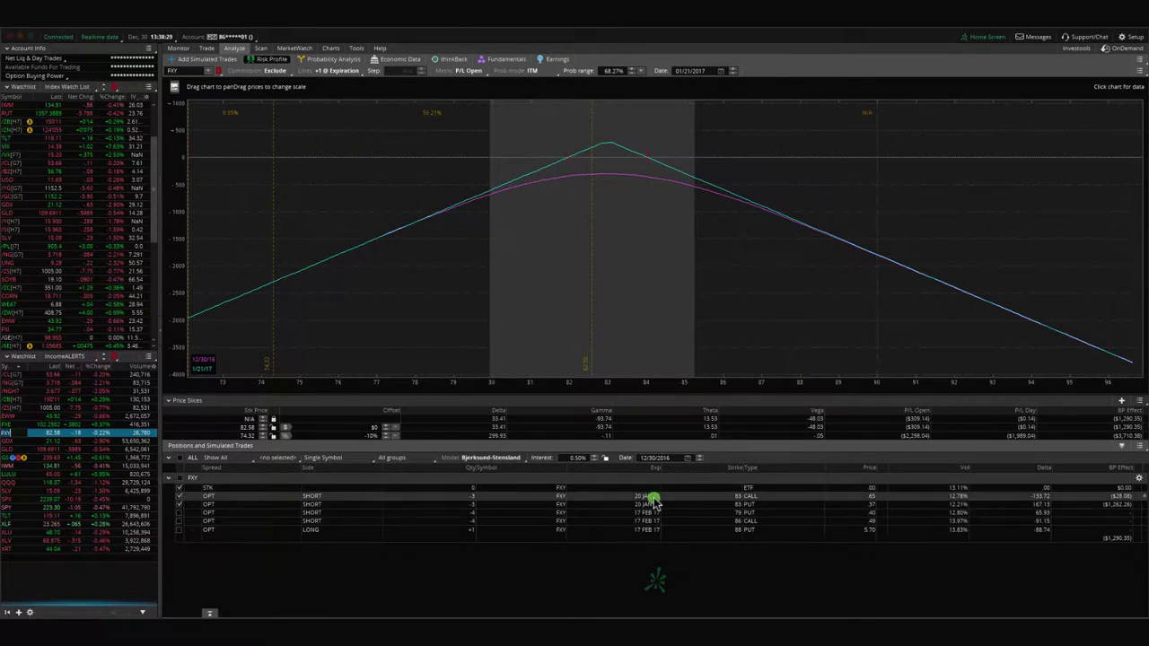
{"action": "left_click", "coordinate": [207, 48]}
{"action": "left_click", "coordinate": [224, 169]}
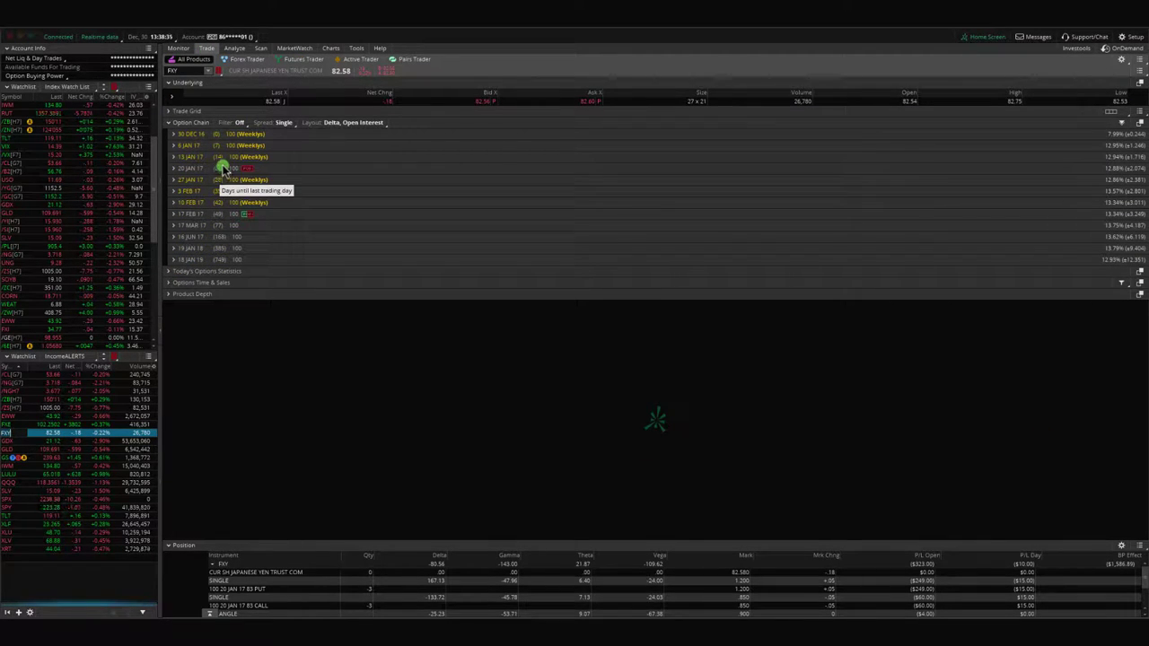
{"action": "left_click", "coordinate": [235, 48]}
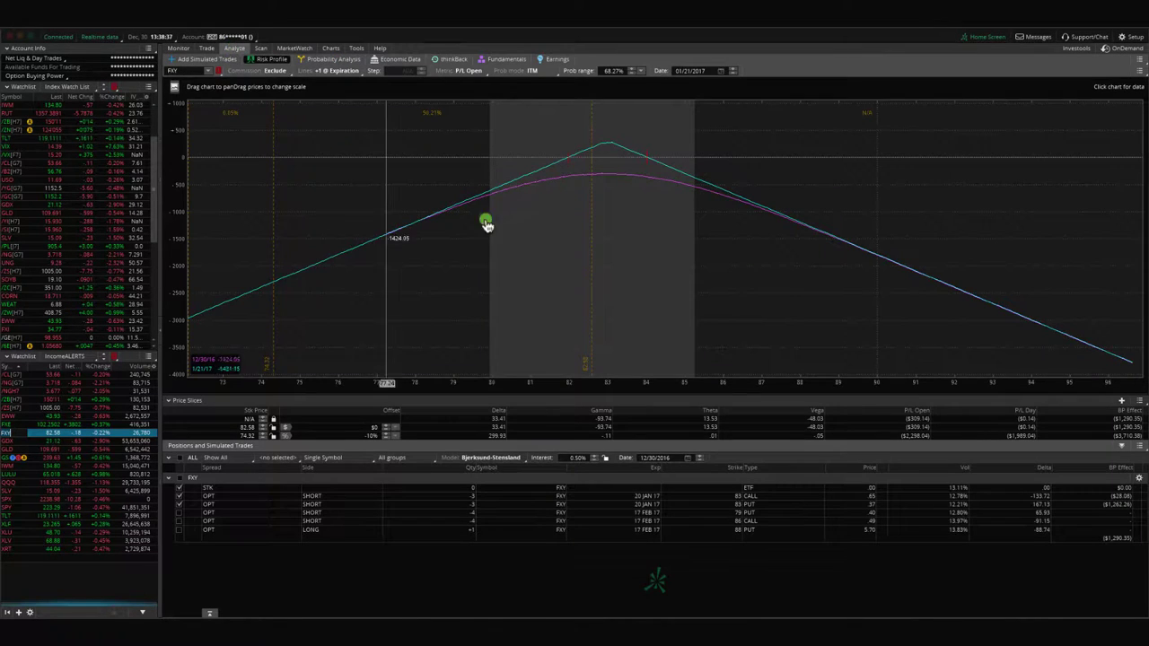
{"action": "left_click_drag", "start_coordinate": [526, 244], "coordinate": [590, 244]}
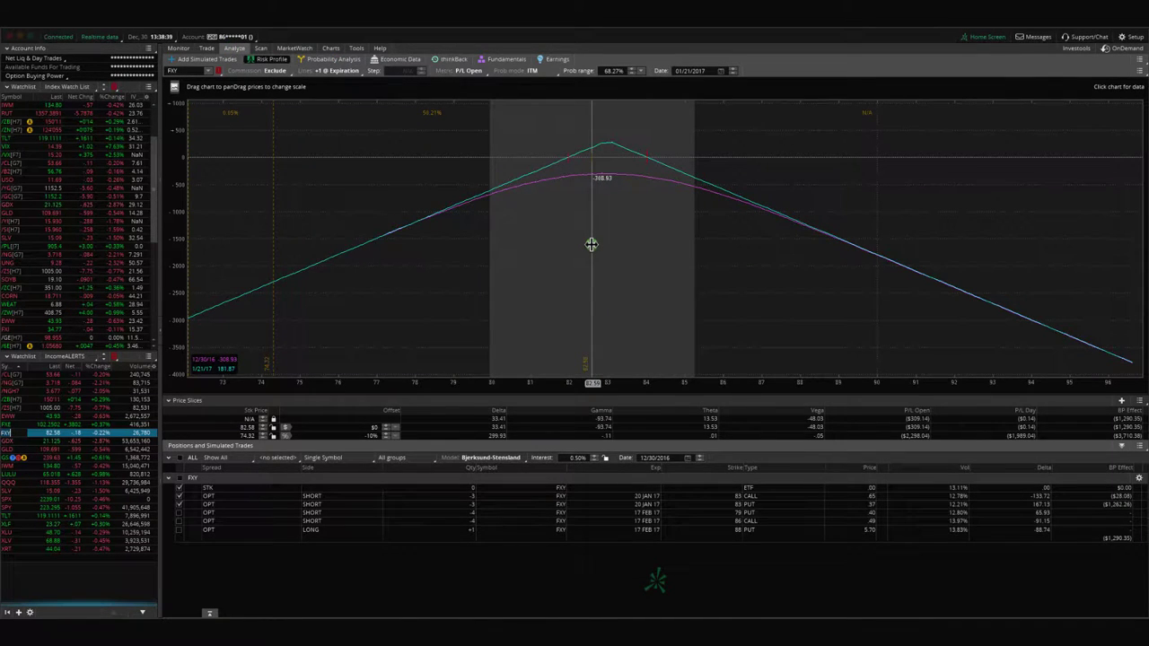
{"action": "left_click", "coordinate": [331, 49]}
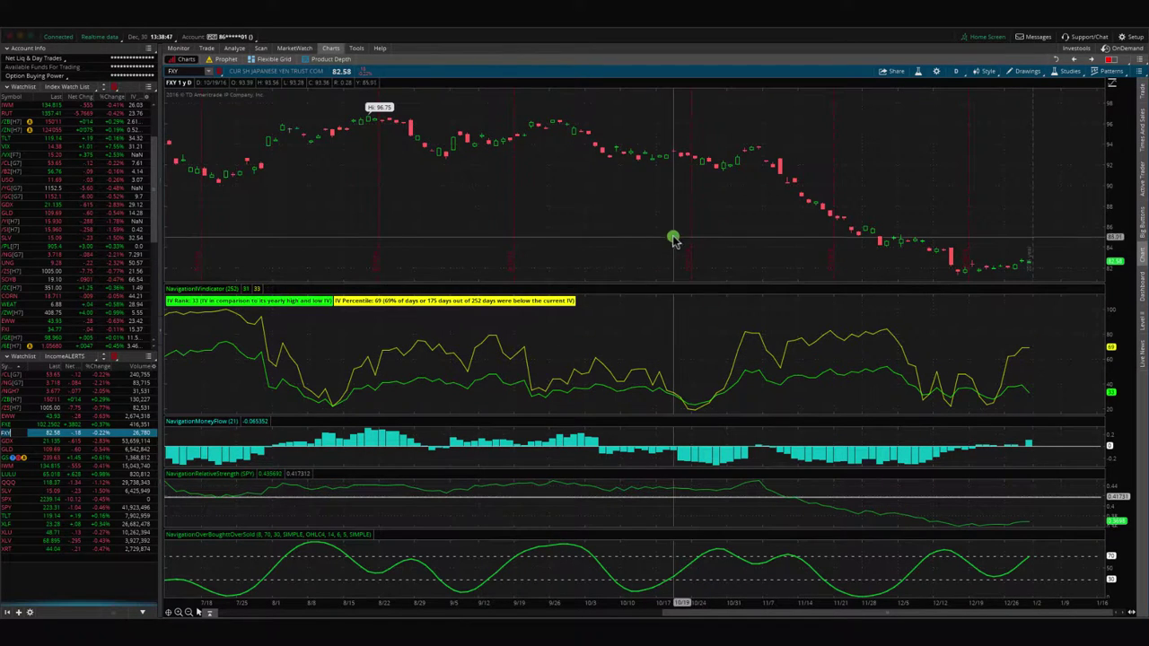
- Go from the FXY chart back to its risk profile, reading -308.93 near 82.5
{"action": "left_click", "coordinate": [235, 47]}
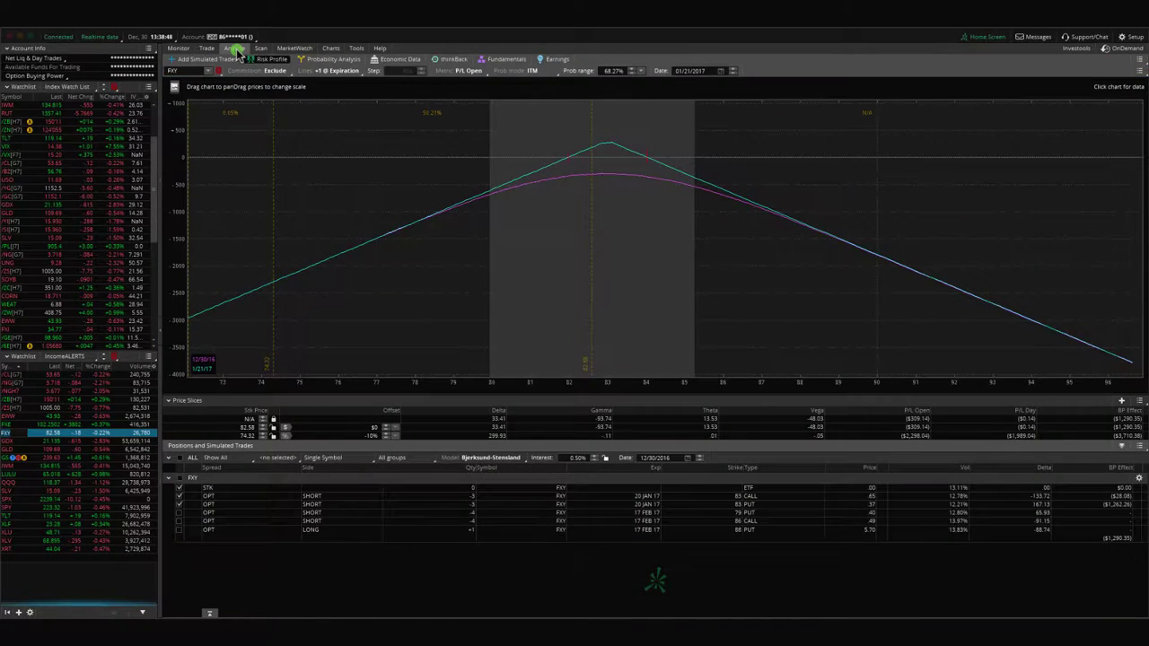
- Read FXY P/L levels, graph only the February 79 put and 86 call, then load TLT
{"action": "left_click", "coordinate": [587, 228]}
{"action": "left_click", "coordinate": [595, 187]}
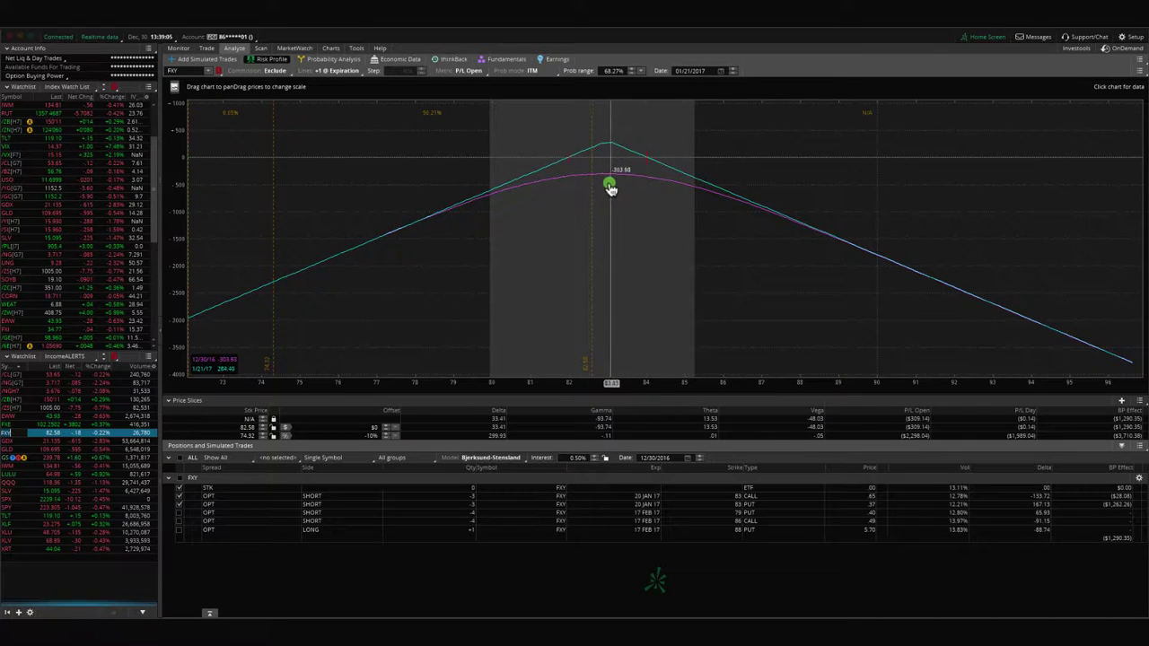
{"action": "left_click", "coordinate": [203, 496]}
{"action": "left_click", "coordinate": [181, 497]}
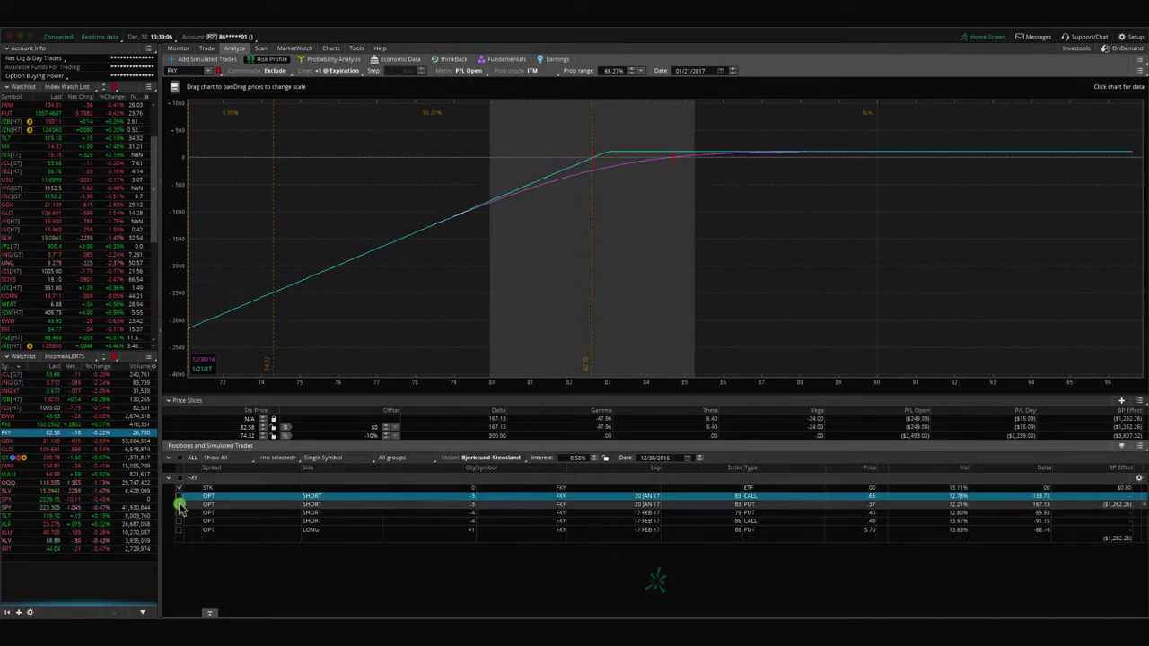
{"action": "left_click", "coordinate": [179, 507]}
{"action": "left_click", "coordinate": [179, 513]}
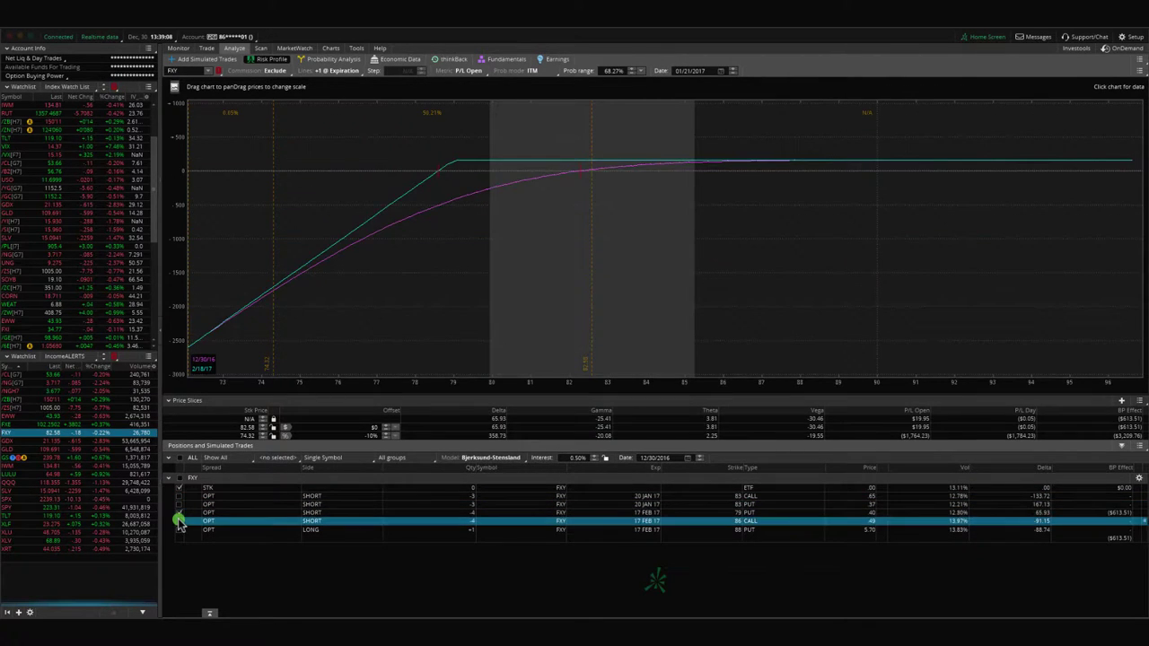
{"action": "left_click", "coordinate": [179, 521]}
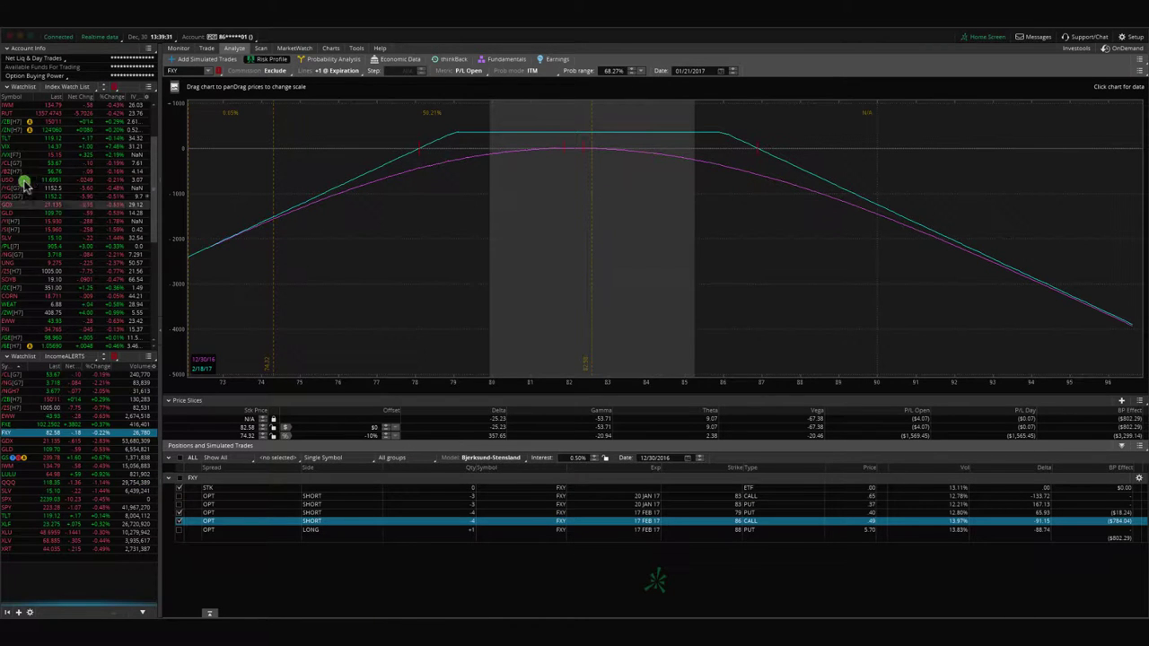
{"action": "left_click", "coordinate": [13, 137]}
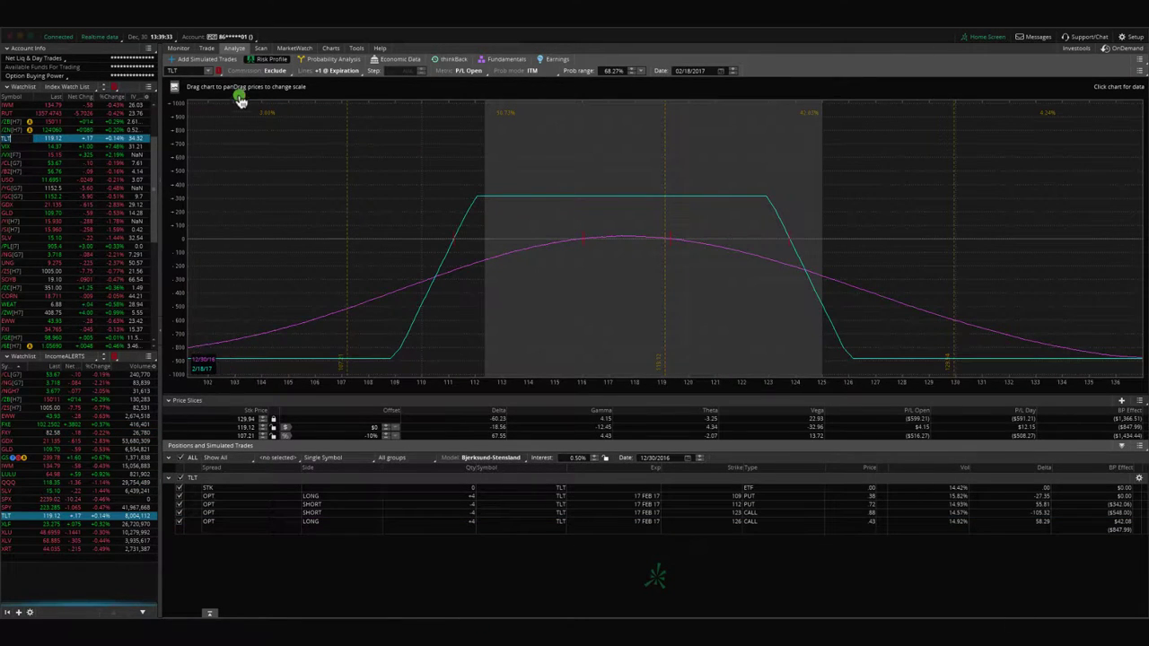
{"action": "left_click", "coordinate": [331, 48]}
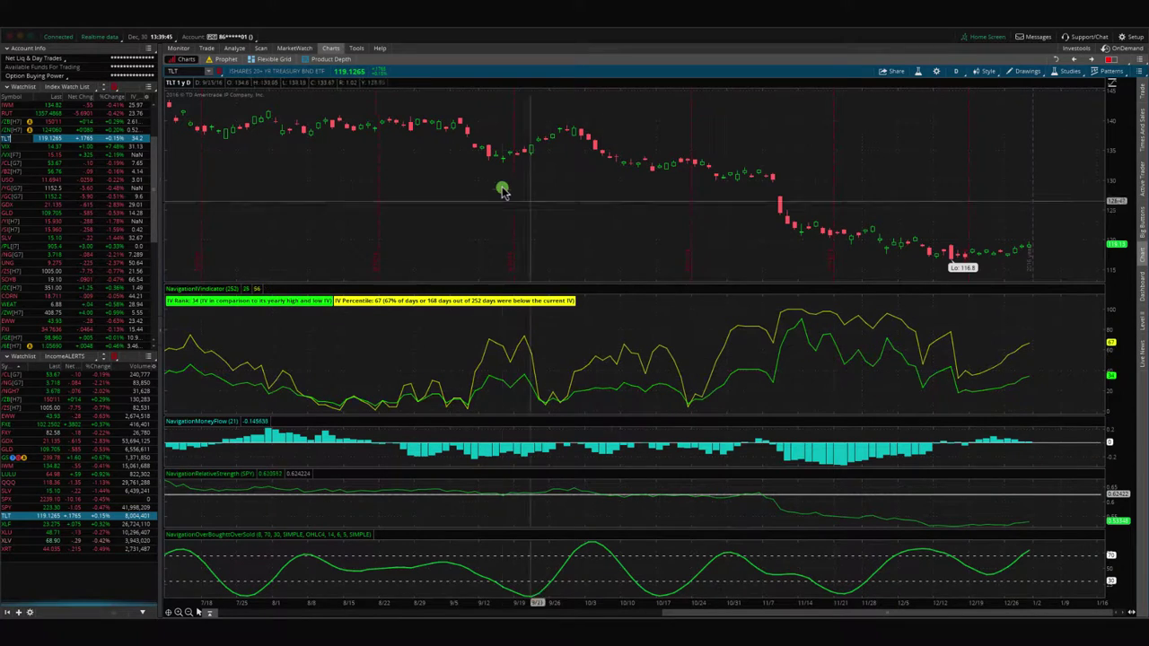
{"action": "left_click", "coordinate": [234, 48]}
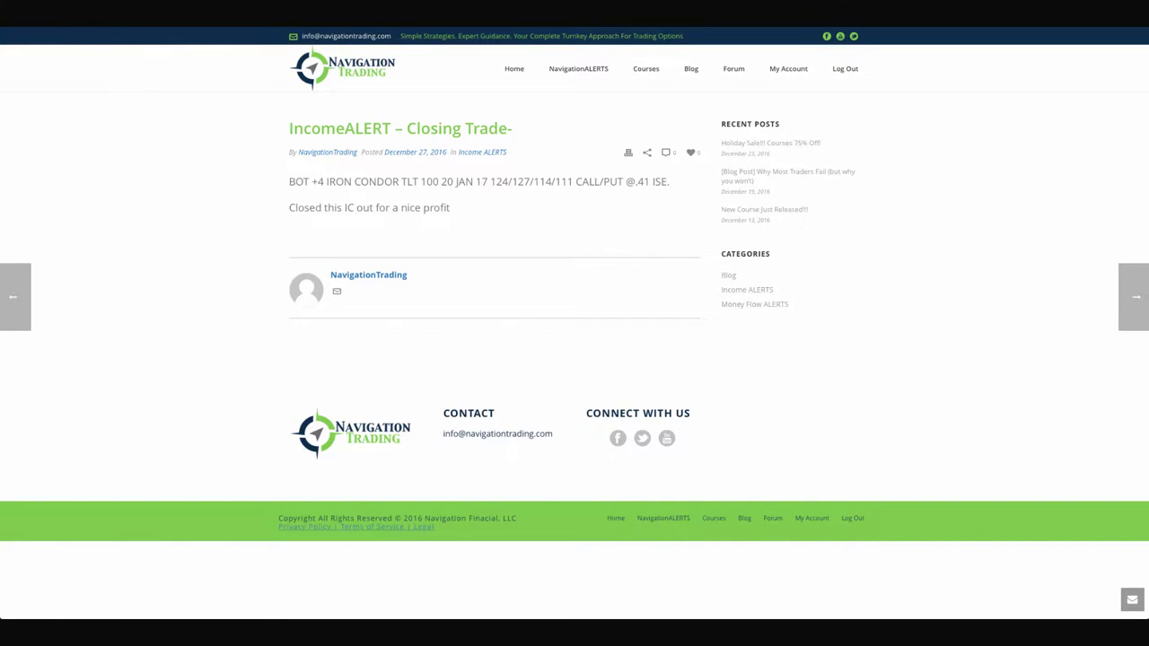
- Scroll through the NavigationALERTS IncomeALERT closing-trade posts
{"action": "scroll", "coordinate": [387, 320], "scroll_direction": "down", "scroll_amount": 1}
{"action": "scroll", "coordinate": [388, 325], "scroll_direction": "down", "scroll_amount": 15}
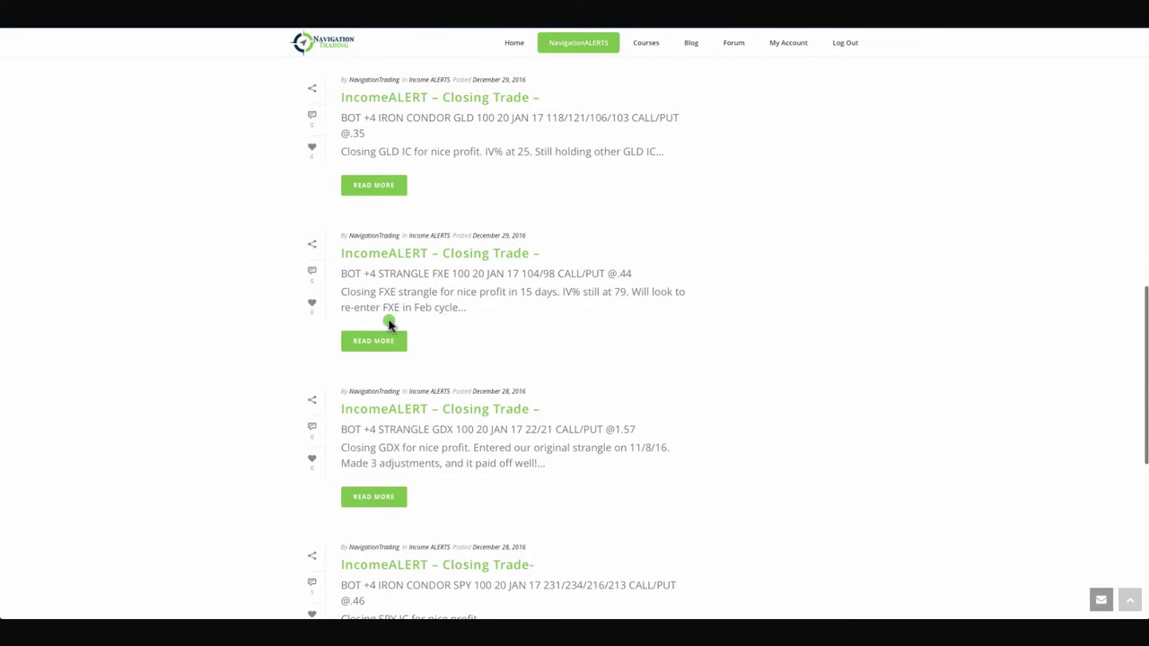
{"action": "scroll", "coordinate": [394, 324], "scroll_direction": "down", "scroll_amount": 2}
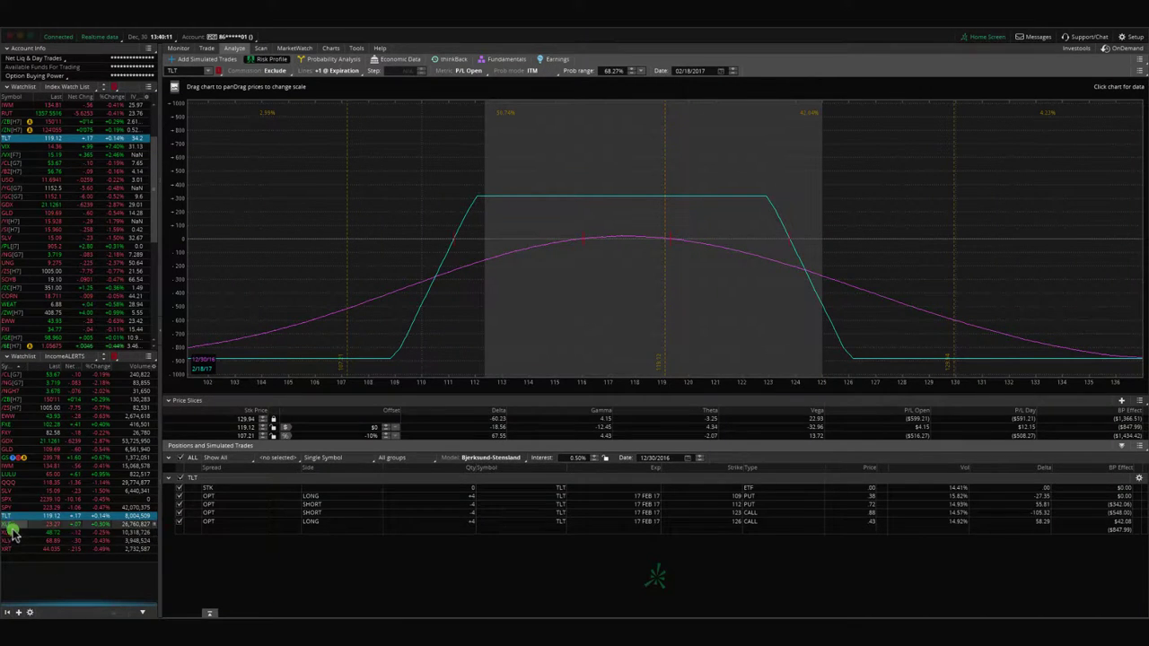
- Load the XLF risk profile, toggle its call and 24 put legs, and rescale the price range
{"action": "left_click", "coordinate": [13, 525]}
{"action": "left_click", "coordinate": [355, 531]}
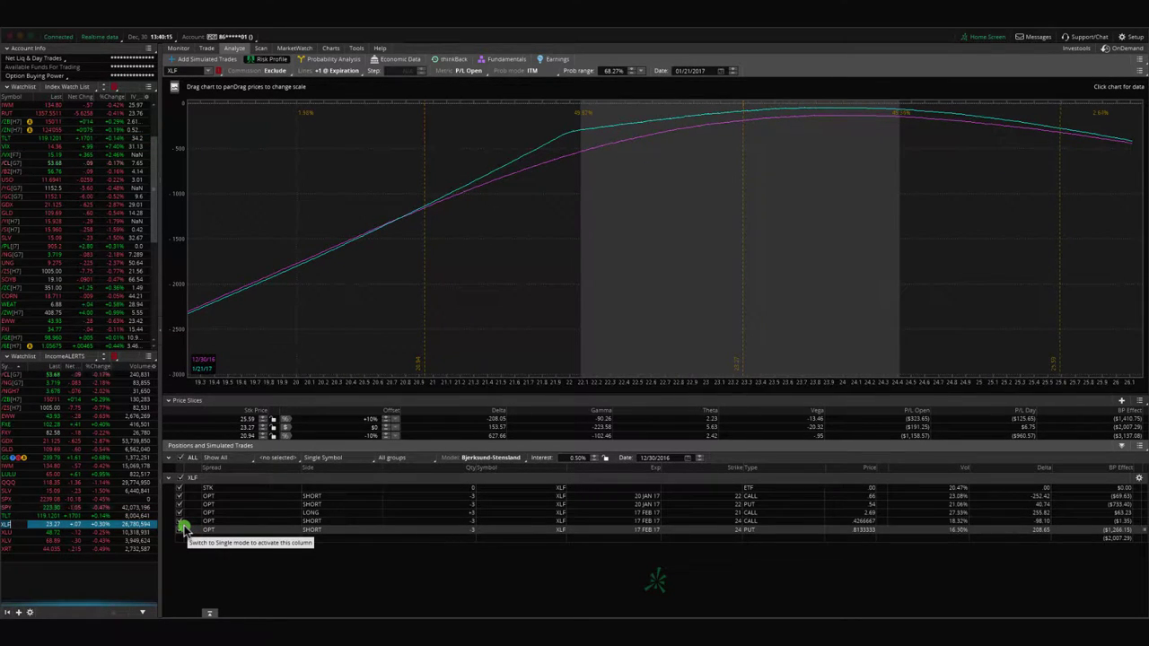
{"action": "left_click", "coordinate": [180, 513]}
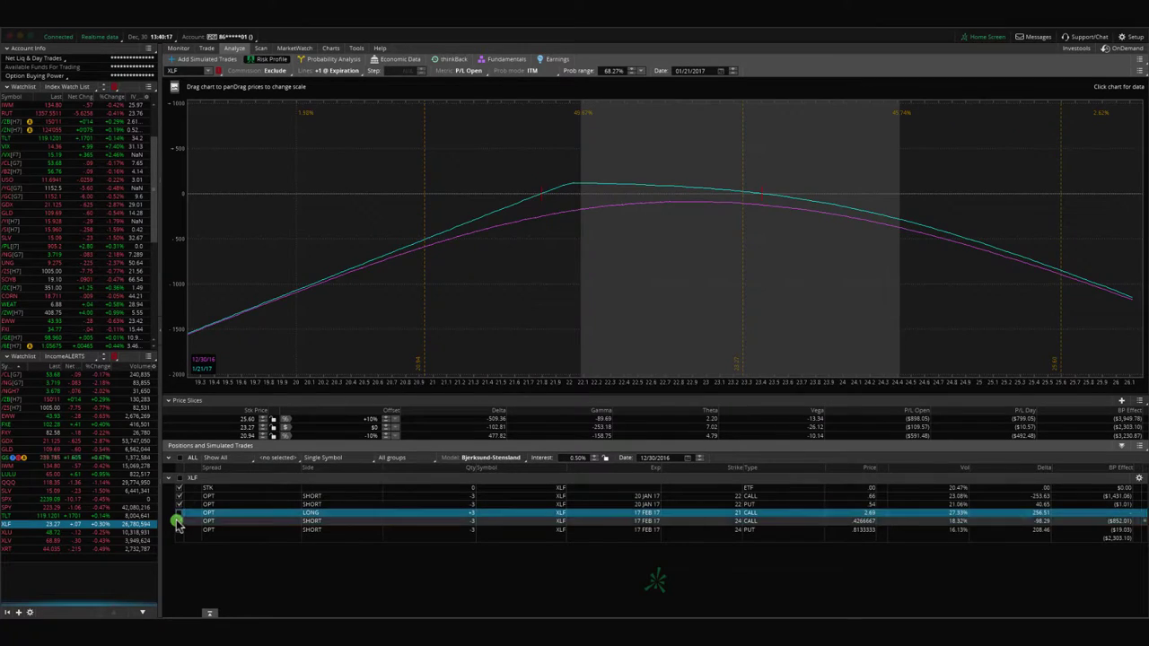
{"action": "left_click", "coordinate": [179, 522]}
{"action": "left_click", "coordinate": [179, 530]}
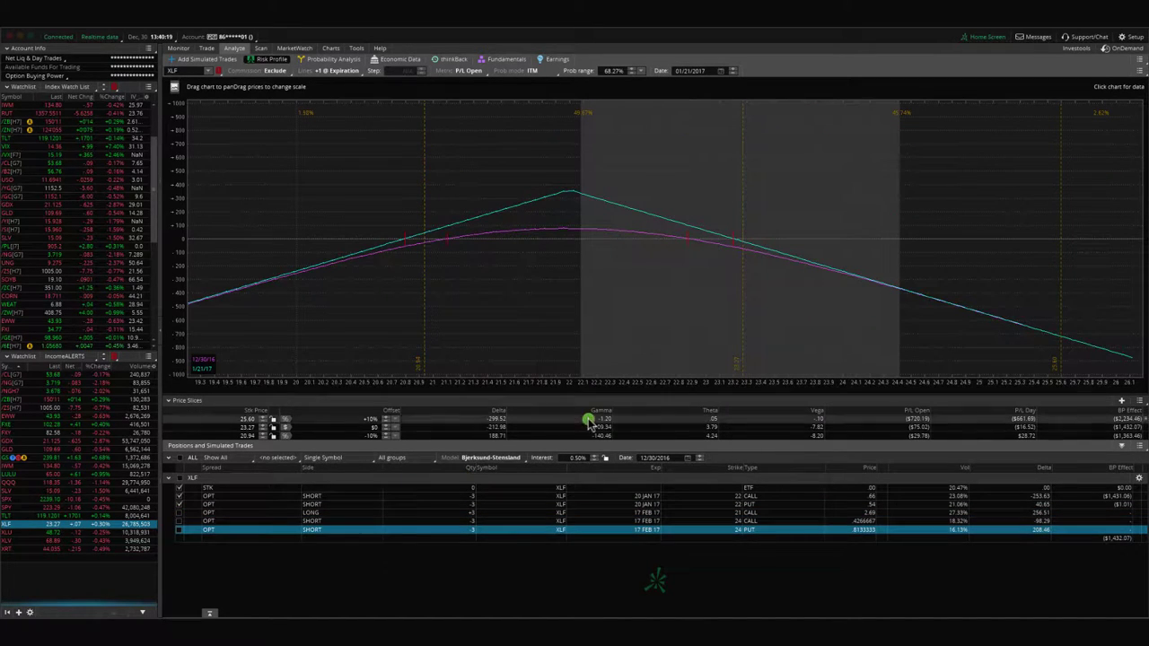
{"action": "mouse_move", "coordinate": [607, 384]}
{"action": "left_mouse_down"}
{"action": "mouse_move", "coordinate": [641, 385]}
{"action": "mouse_move", "coordinate": [595, 346]}
{"action": "left_mouse_up"}
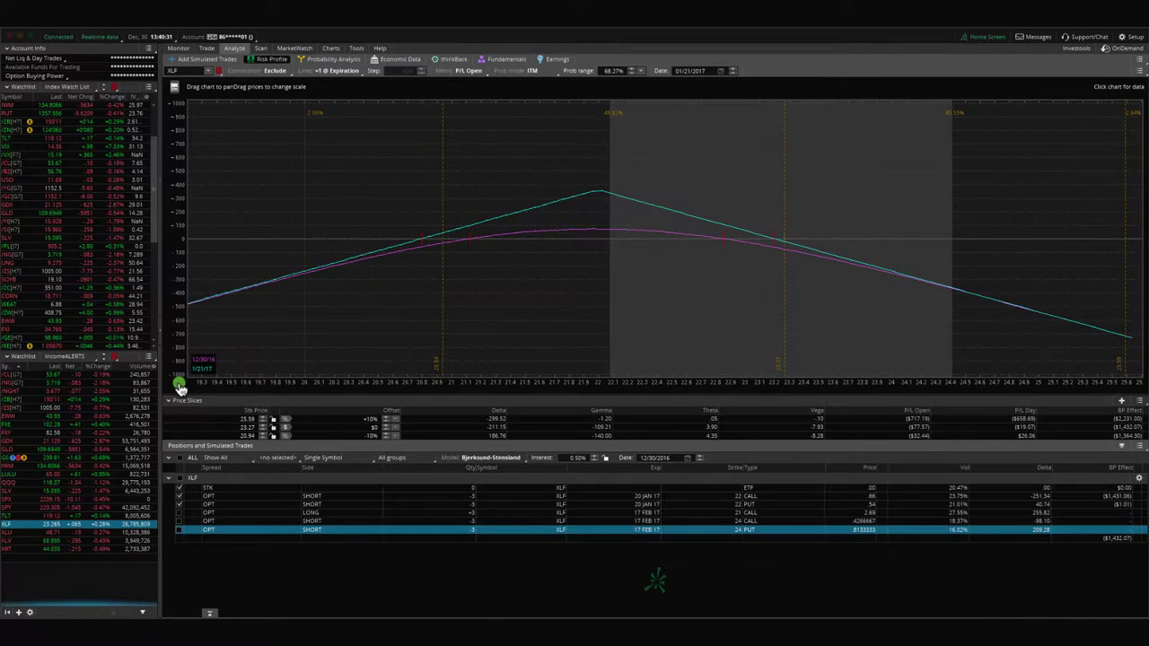
- Toggle the XLF 24 and 22 call legs off and on, then chart XLF with IV indicators
{"action": "left_click", "coordinate": [177, 530]}
{"action": "left_click", "coordinate": [178, 522]}
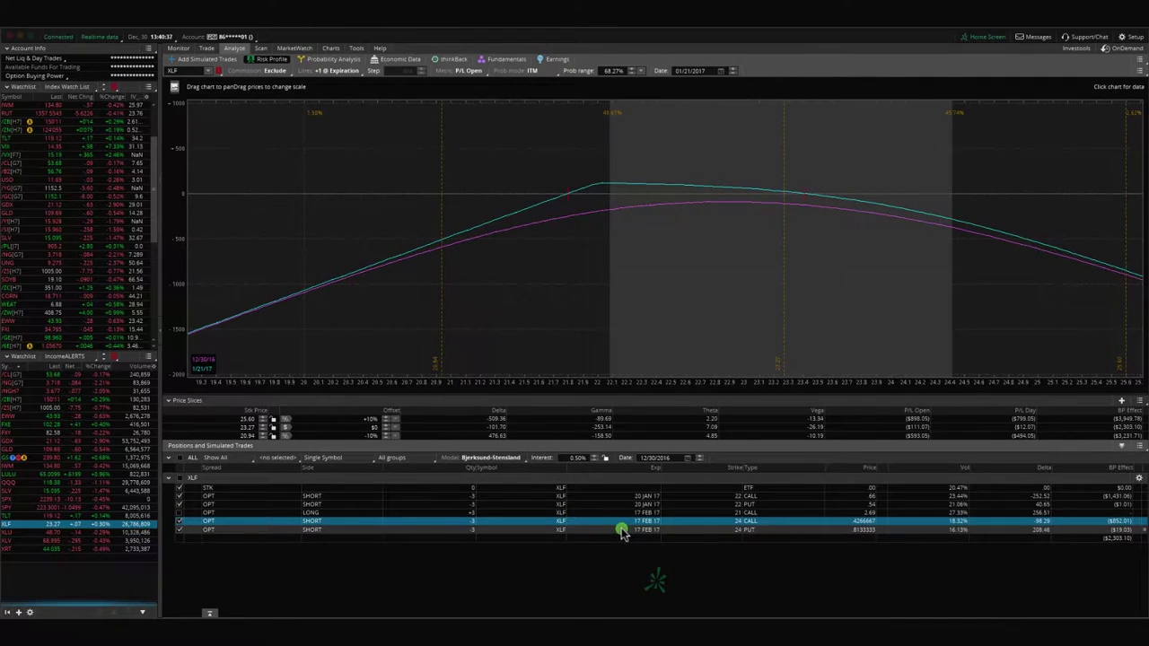
{"action": "left_click", "coordinate": [182, 508]}
{"action": "left_click", "coordinate": [180, 495]}
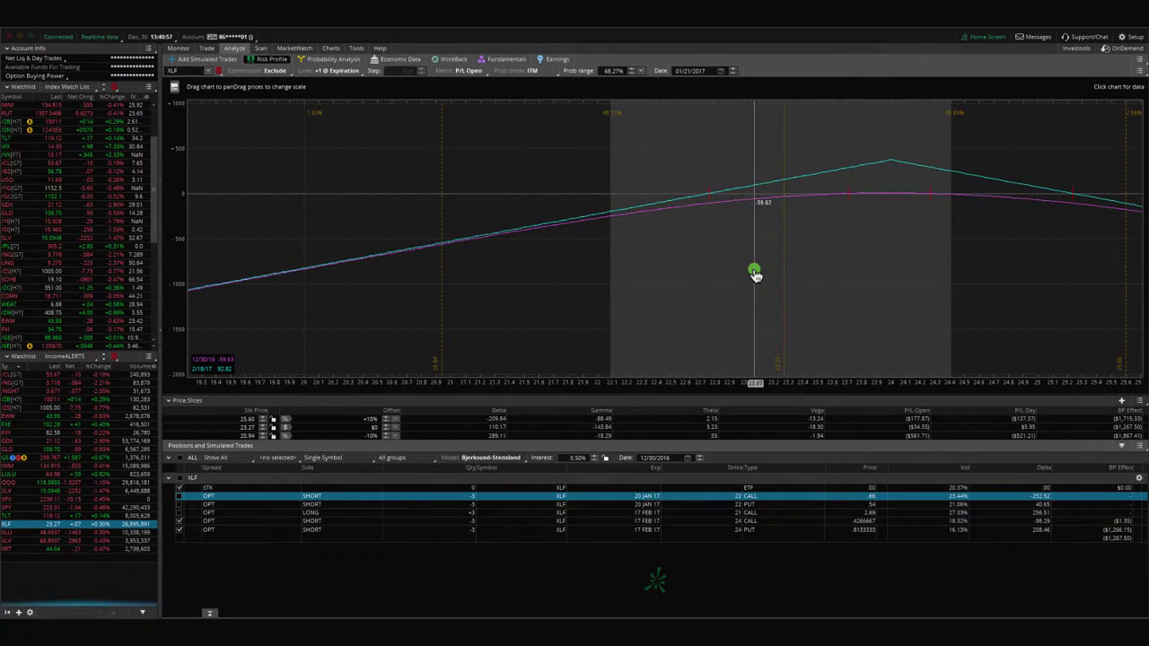
{"action": "left_click", "coordinate": [331, 49]}
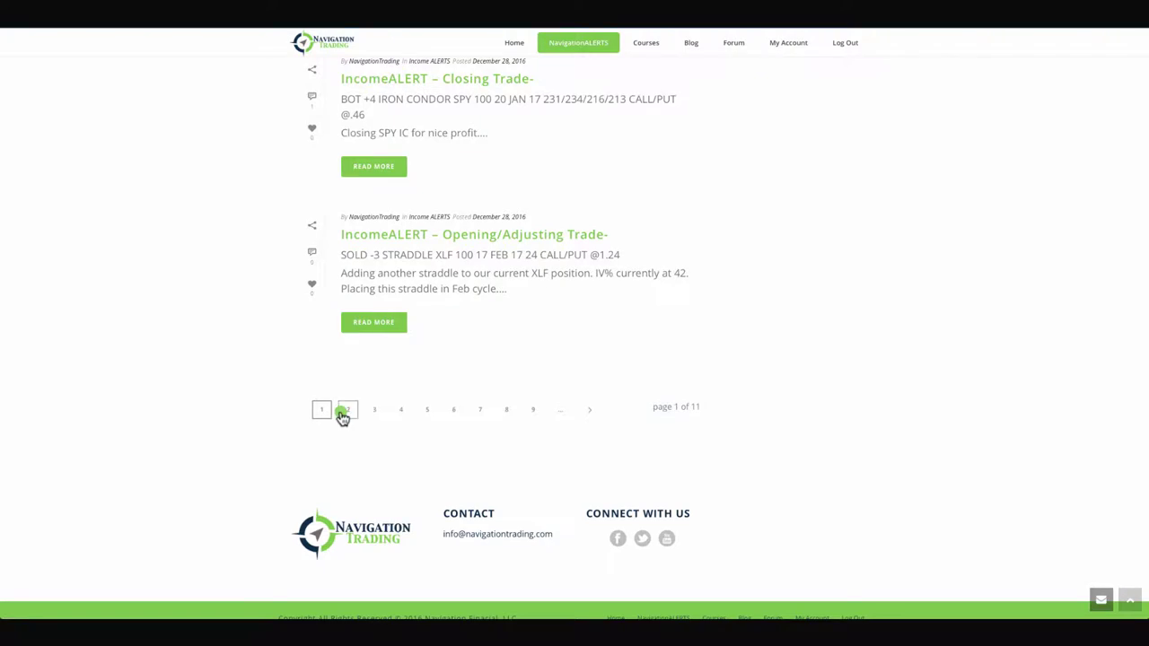
- Scroll up the alerts to show the GDX and SPY closing-trade posts above the XLF straddle
{"action": "scroll", "coordinate": [451, 341], "scroll_direction": "up", "scroll_amount": 3}
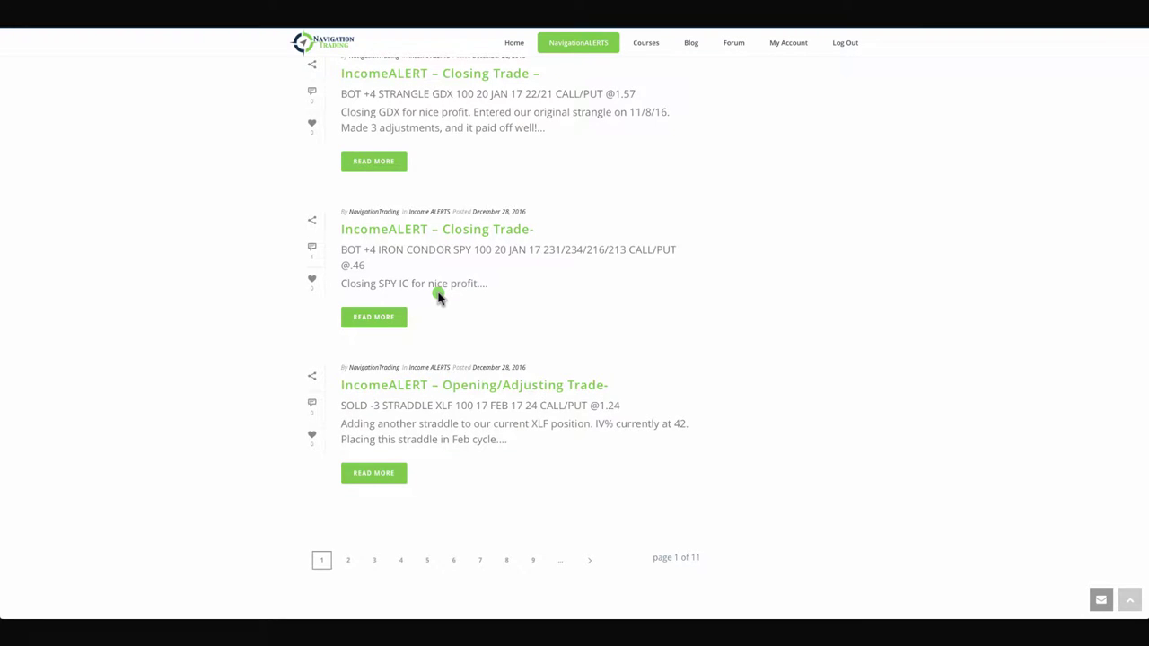
{"action": "scroll", "coordinate": [439, 297], "scroll_direction": "up", "scroll_amount": 3}
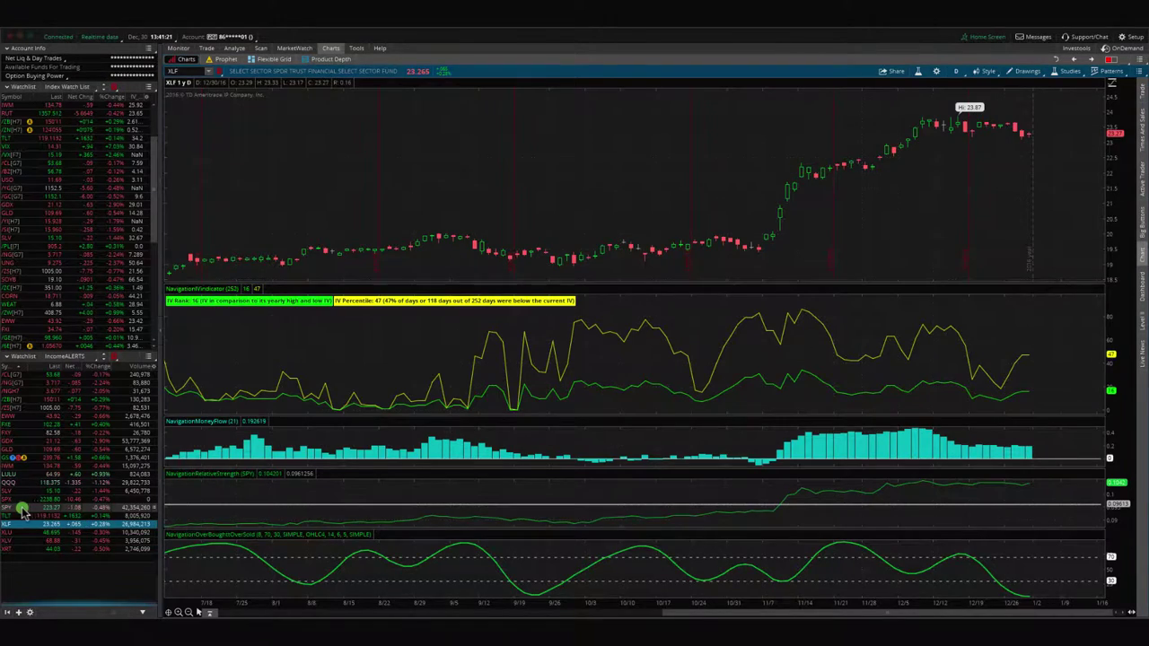
- Chart SPY in place of XLF, showing IV Rank 20 and IV Percentile 44
{"action": "left_click", "coordinate": [20, 509]}
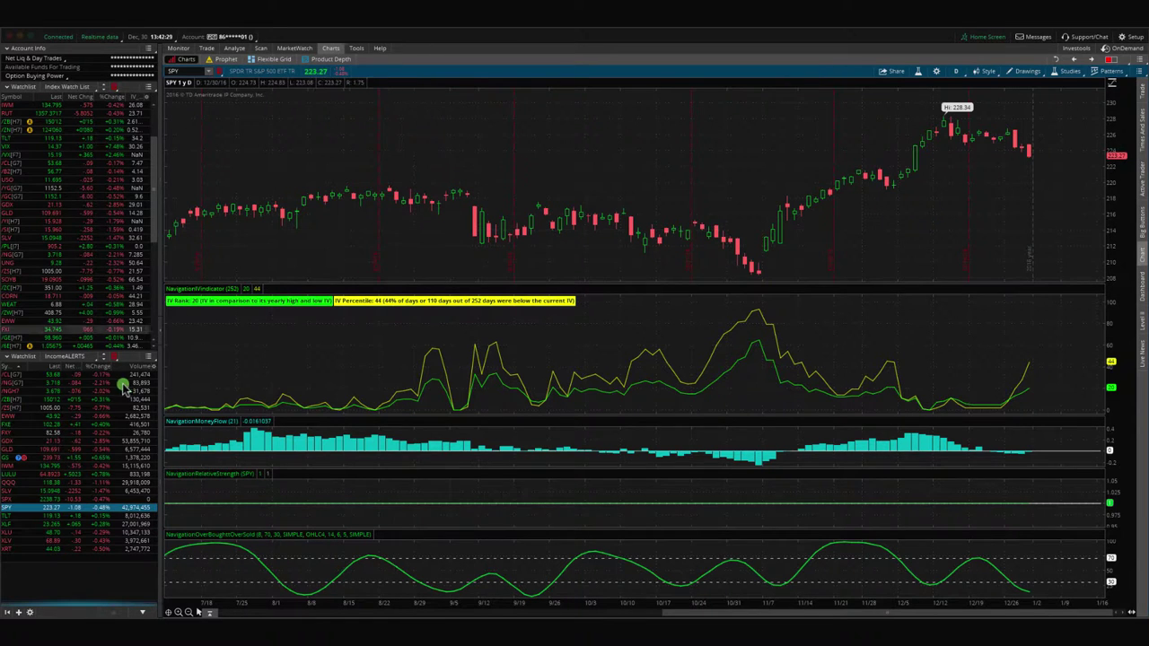
{"action": "left_click", "coordinate": [20, 441]}
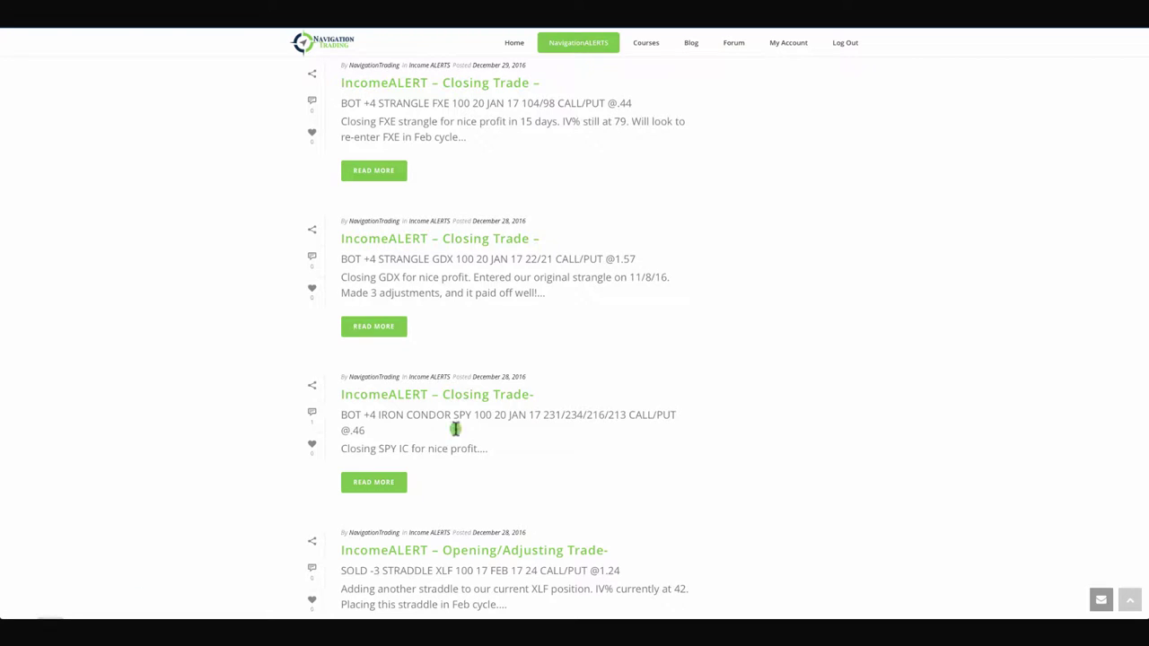
- Scroll up the alerts page to show the GLD post above the FXE closing trade
{"action": "scroll", "coordinate": [484, 385], "scroll_direction": "up", "scroll_amount": 3}
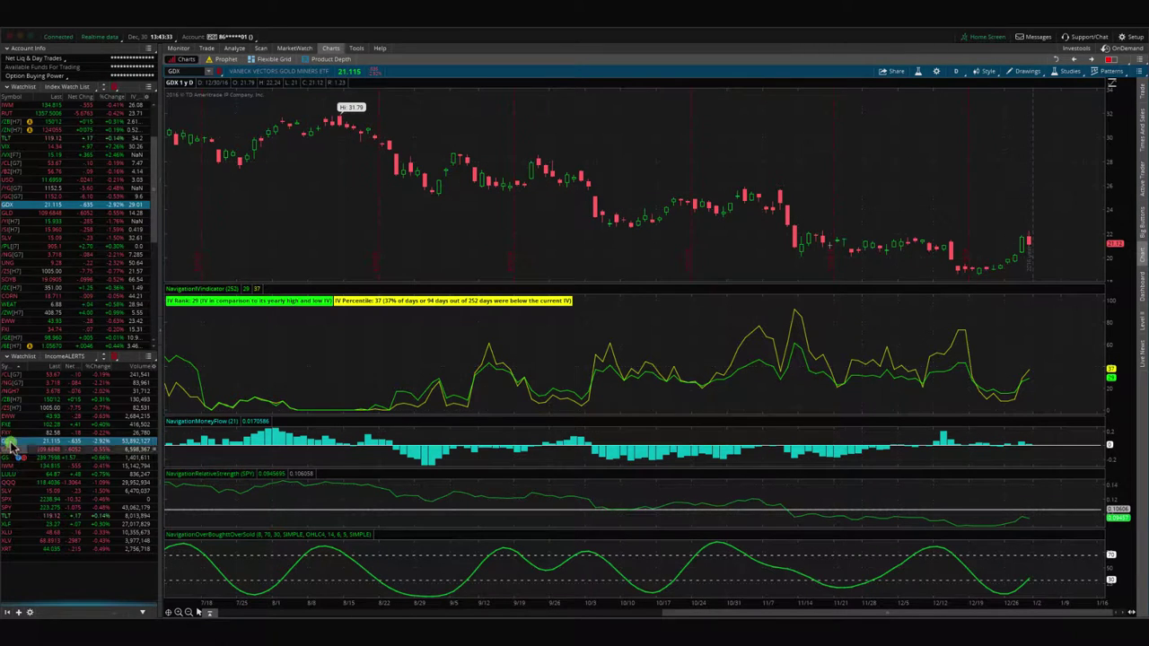
- Step the watchlist to FXE, charting IV Rank 57 and IV Percentile 79
{"action": "key", "text": "Up"}
{"action": "key", "text": "Up"}
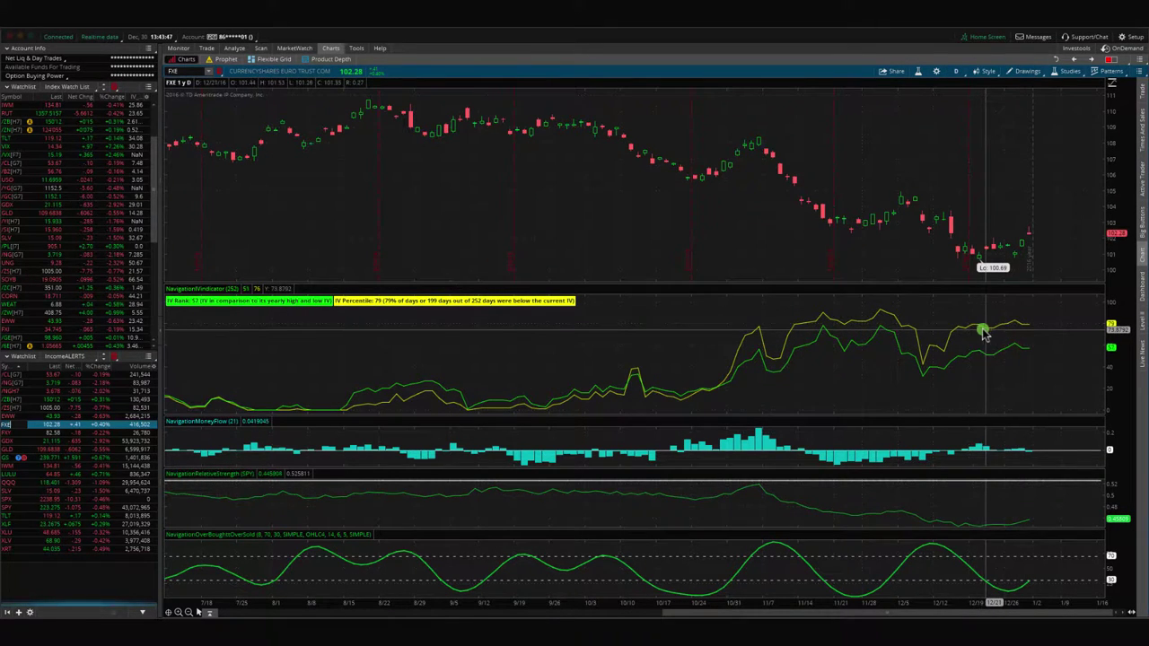
{"action": "left_click", "coordinate": [231, 48]}
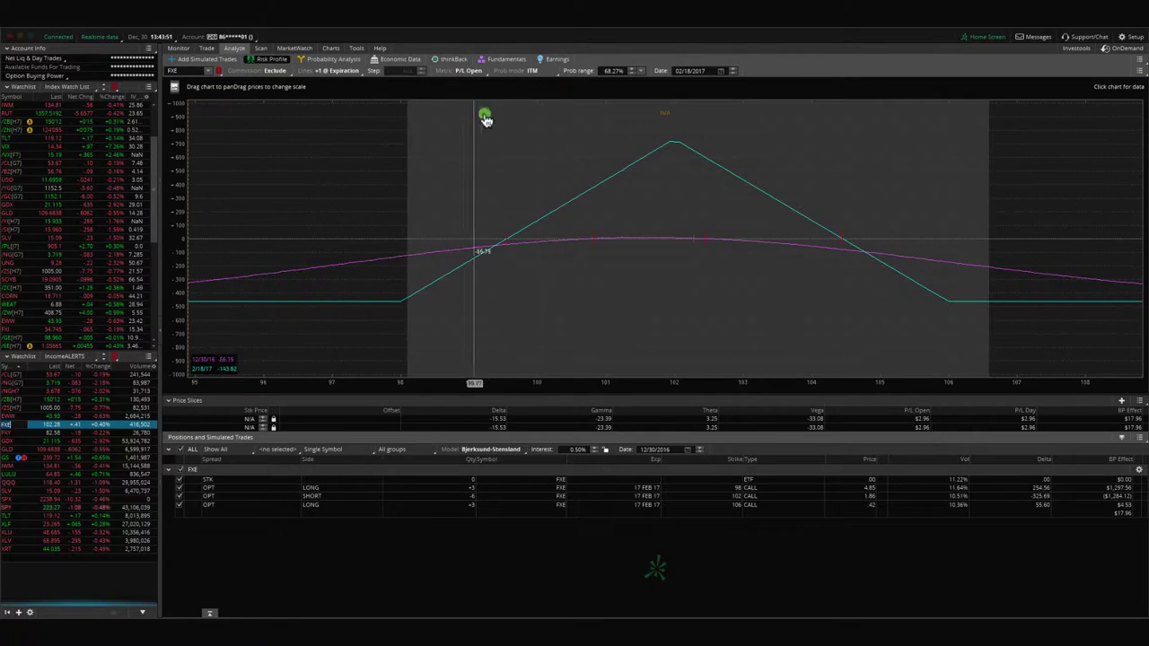
{"action": "left_click_drag", "start_coordinate": [539, 141], "coordinate": [455, 140]}
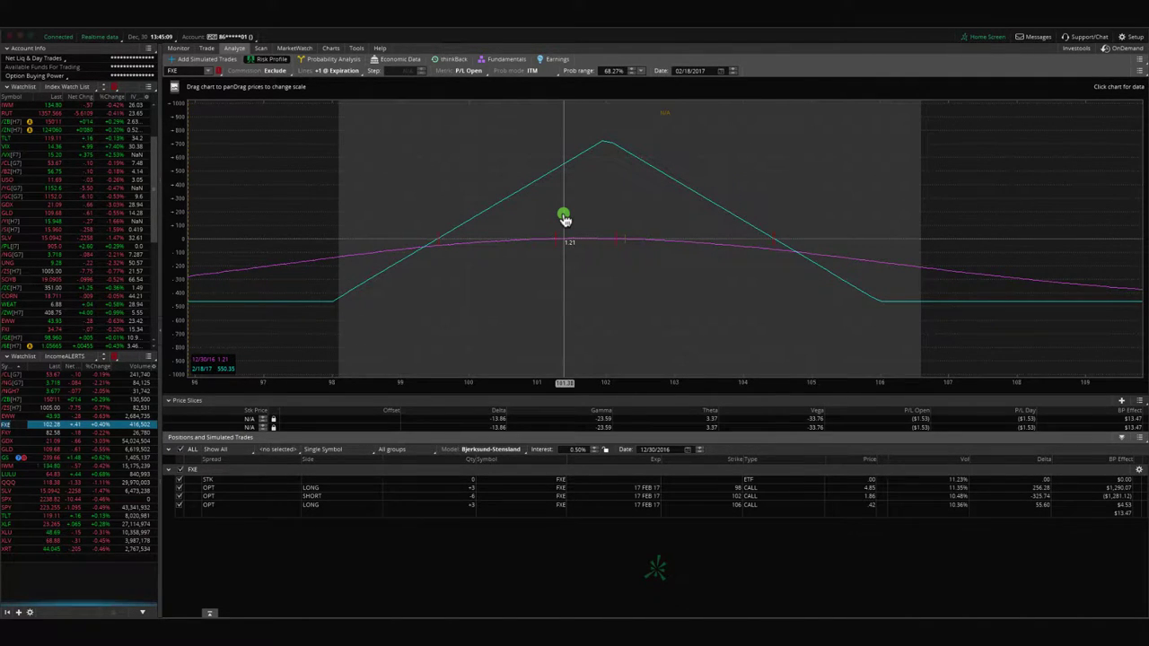
{"action": "left_click", "coordinate": [332, 49]}
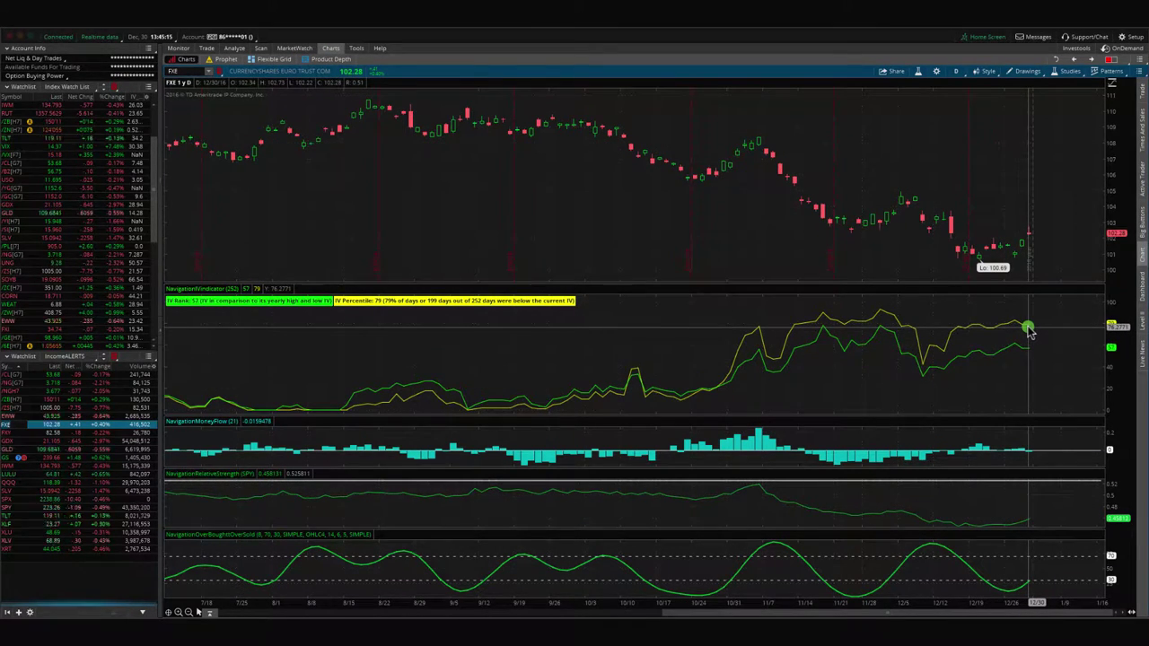
- Return to the Analyze tab to bring back the FXE butterfly risk profile
{"action": "left_click", "coordinate": [237, 49]}
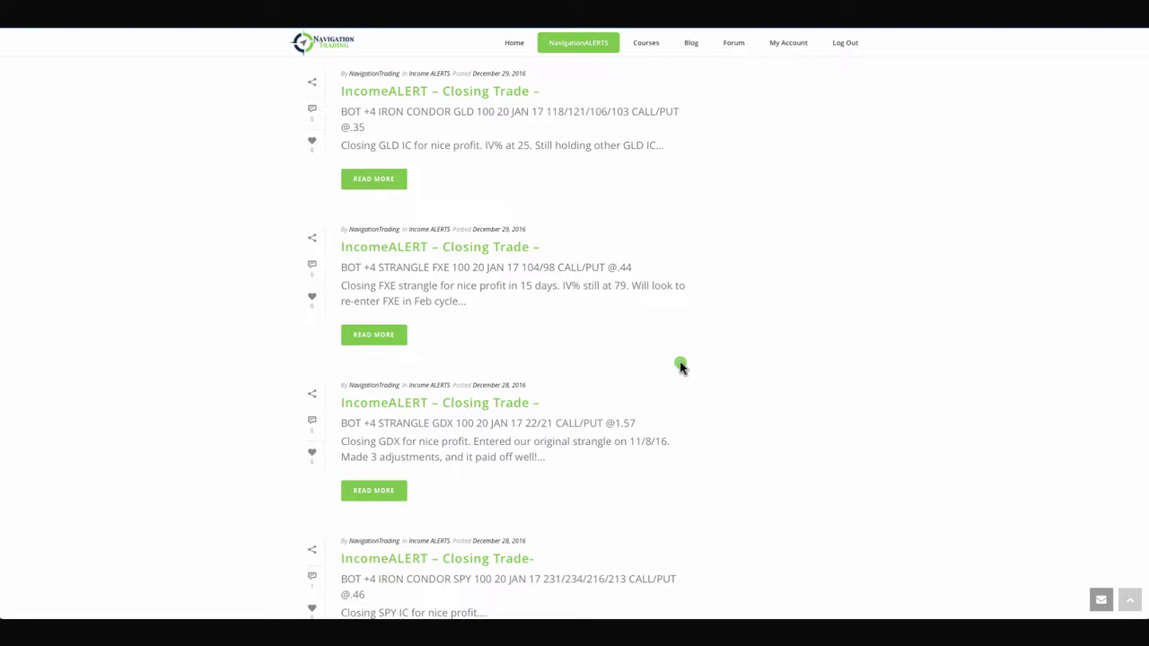
- Scroll the NavigationALERTS page up past the GLD post to the IWM Opening Trade
{"action": "scroll", "coordinate": [592, 350], "scroll_direction": "up", "scroll_amount": 3}
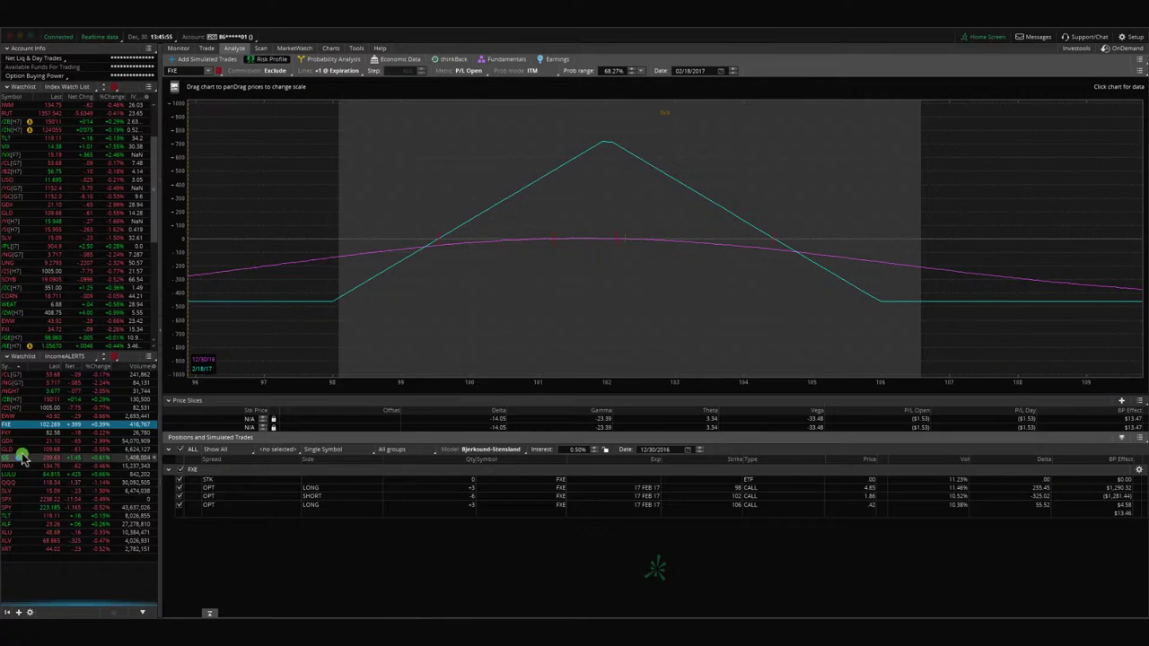
- Load the GLD iron condor's risk profile and read its P/L at different prices
{"action": "left_click", "coordinate": [18, 449]}
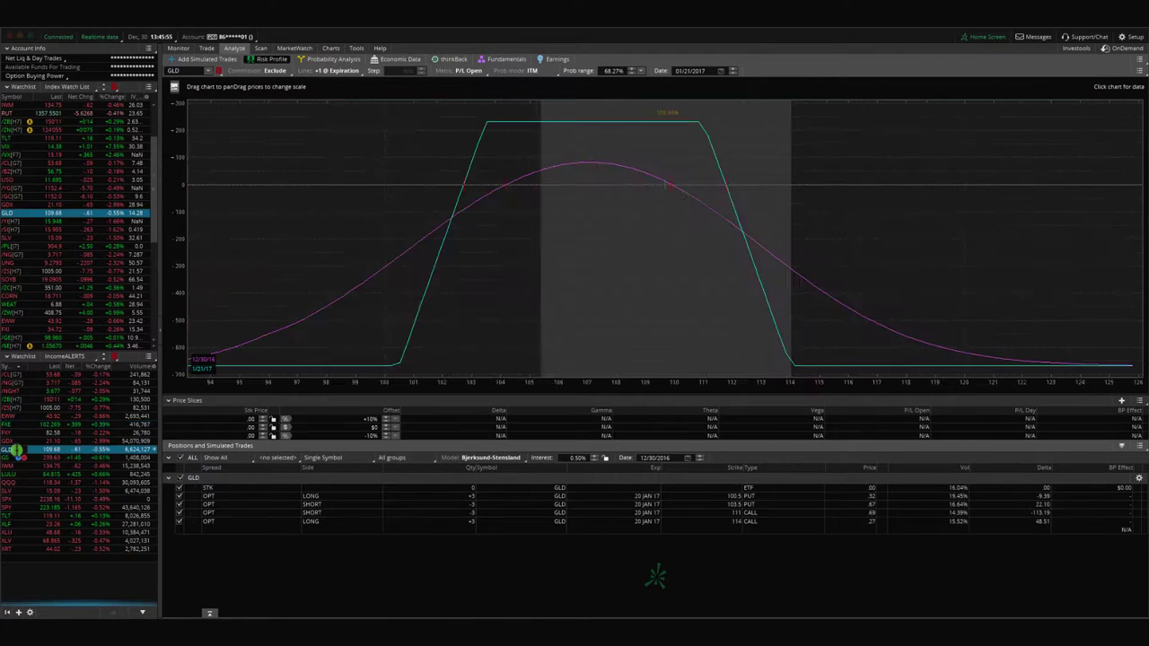
{"action": "left_click", "coordinate": [170, 493]}
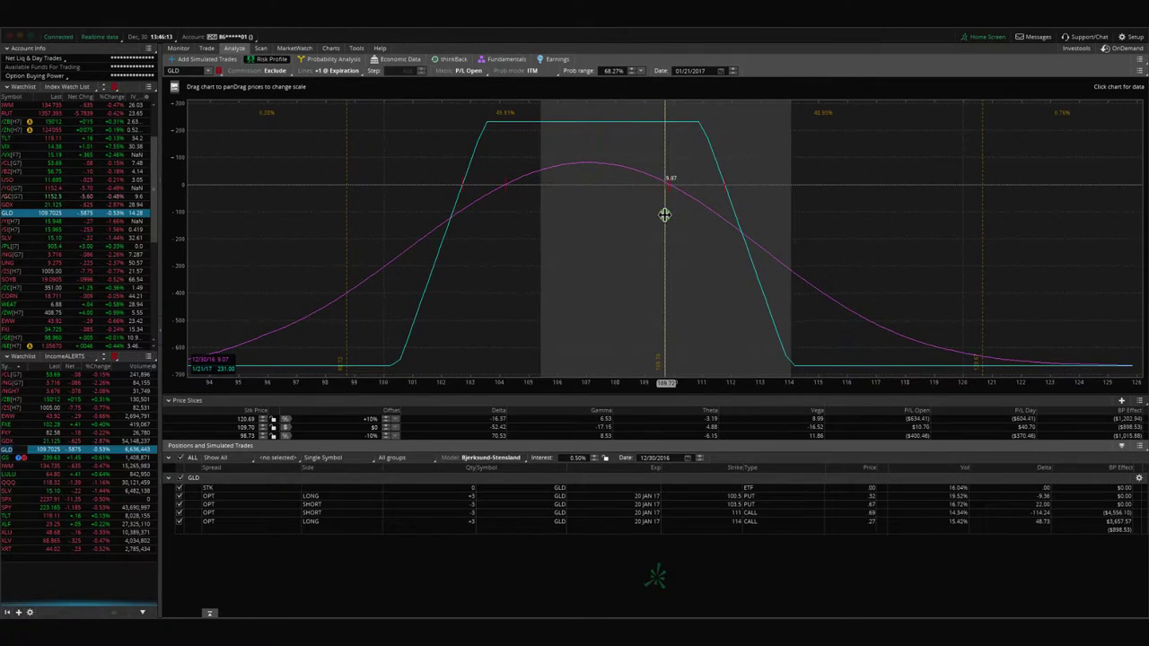
{"action": "left_click_drag", "start_coordinate": [667, 213], "coordinate": [603, 215]}
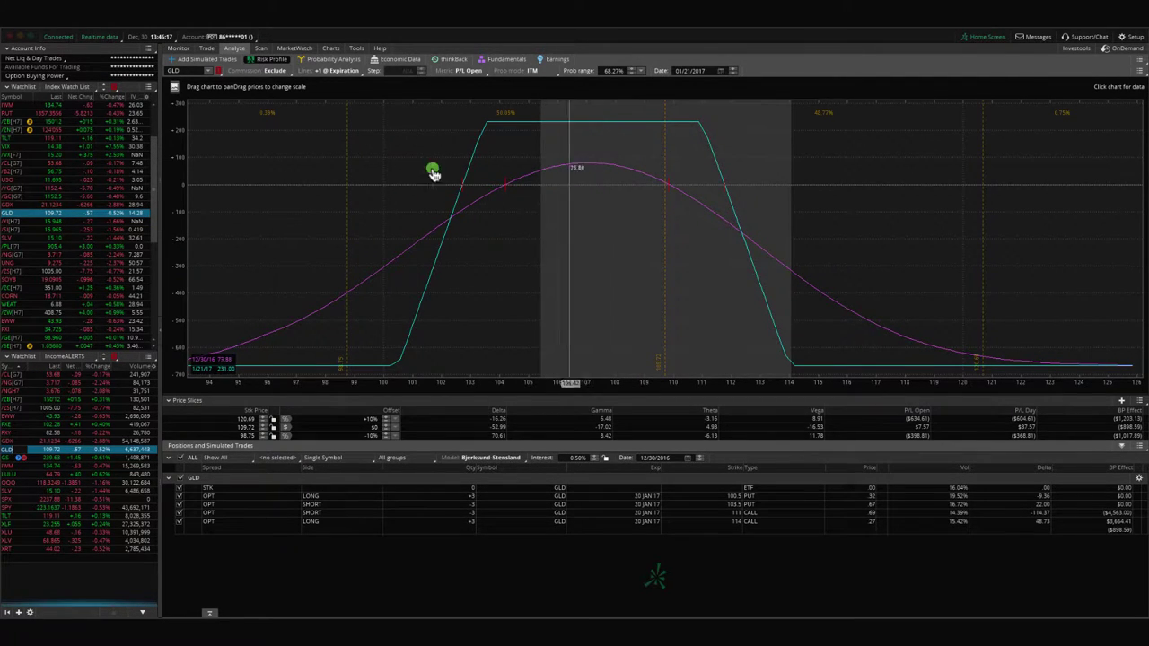
- Check the GLD price and IV chart, then return to the GLD risk profile
{"action": "left_click", "coordinate": [331, 48]}
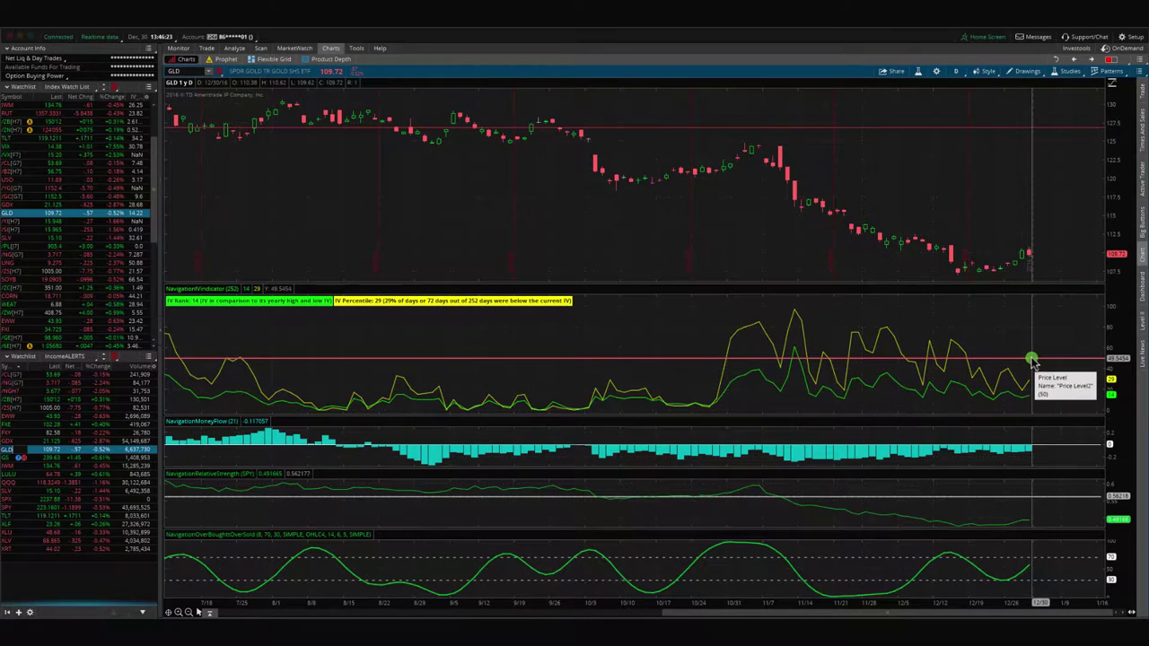
{"action": "left_click", "coordinate": [236, 50]}
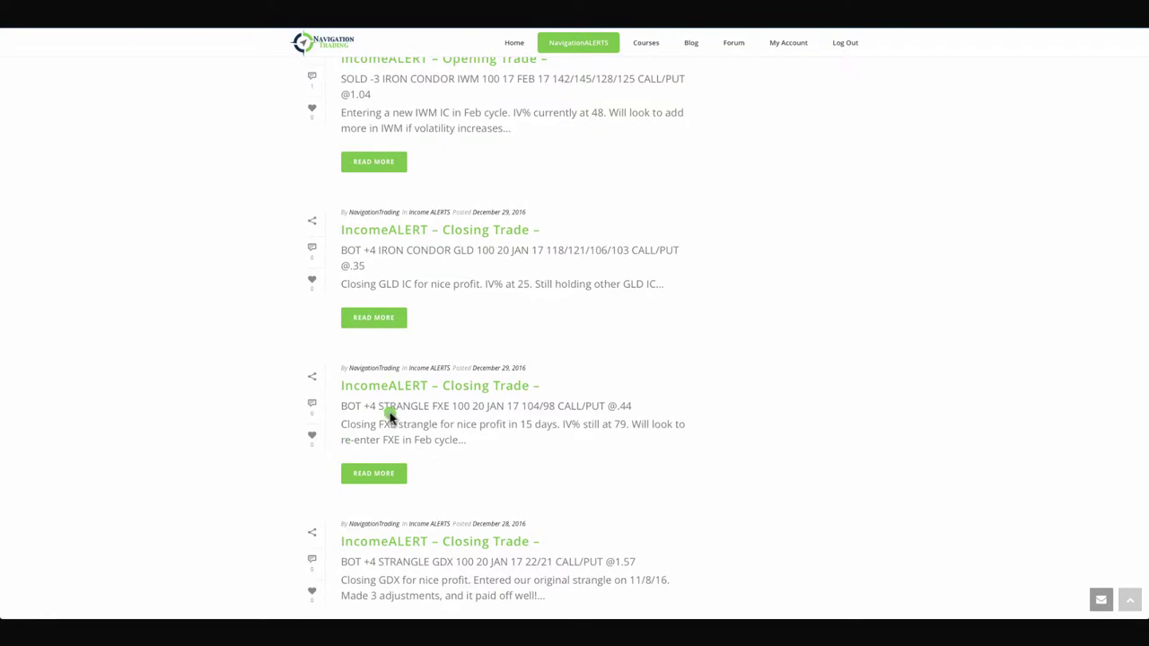
{"action": "scroll", "coordinate": [390, 415], "scroll_direction": "up", "scroll_amount": 3}
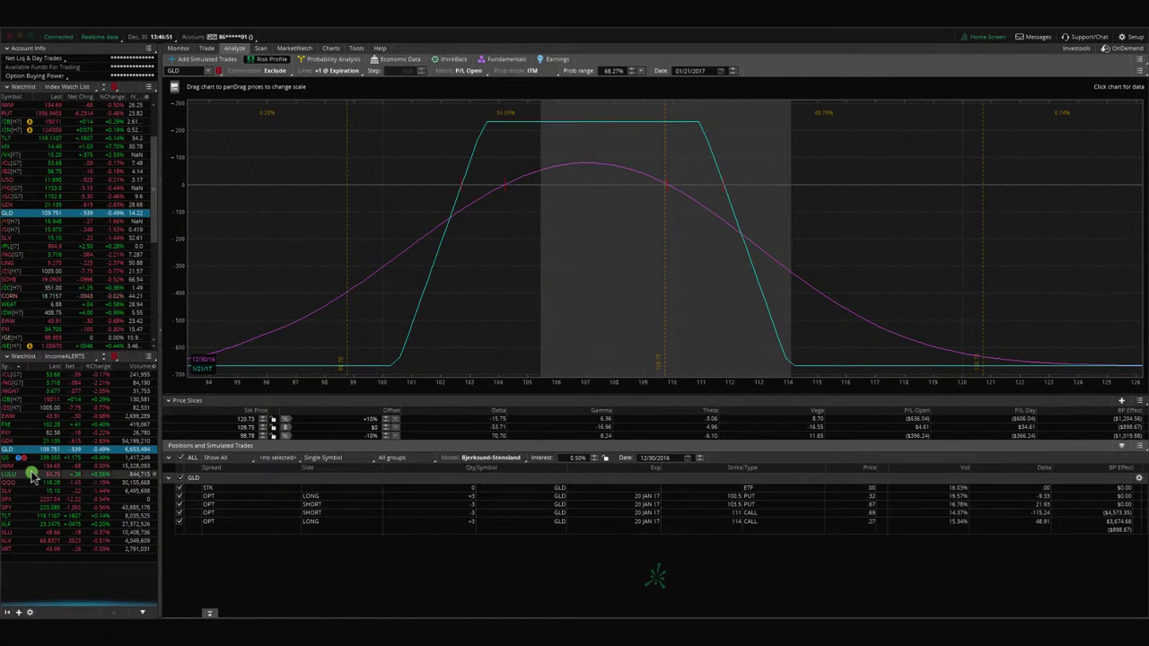
- Load the IWM iron condor risk profile and drag the graph to center its profit zone
{"action": "left_click", "coordinate": [13, 467]}
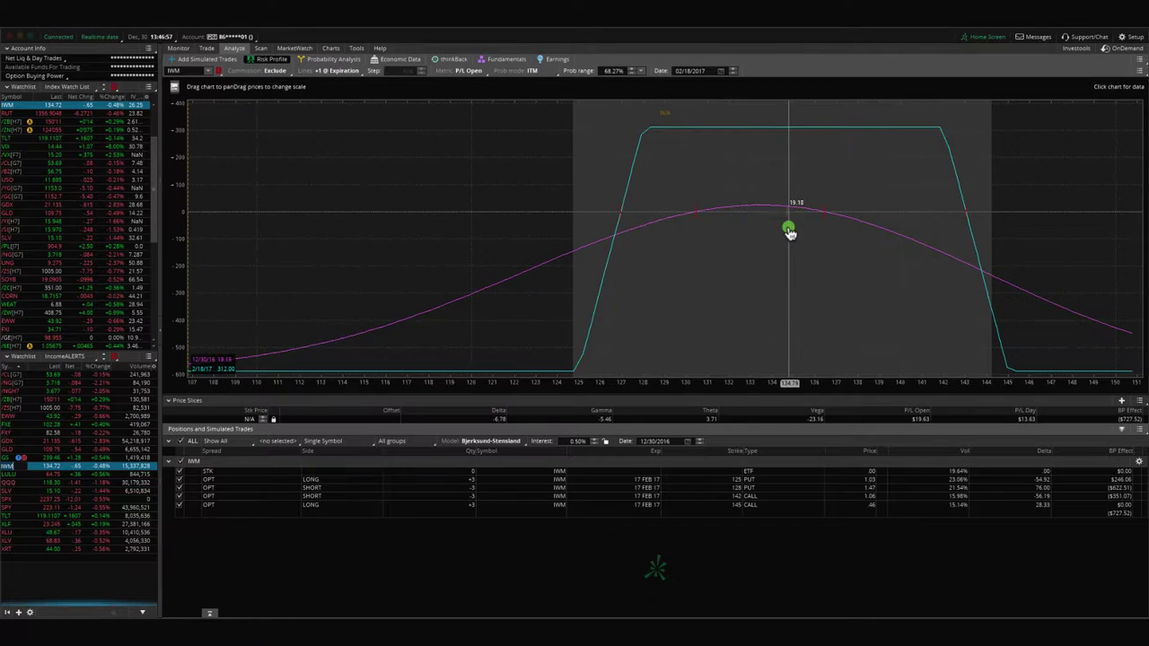
{"action": "left_click_drag", "start_coordinate": [757, 234], "coordinate": [482, 247]}
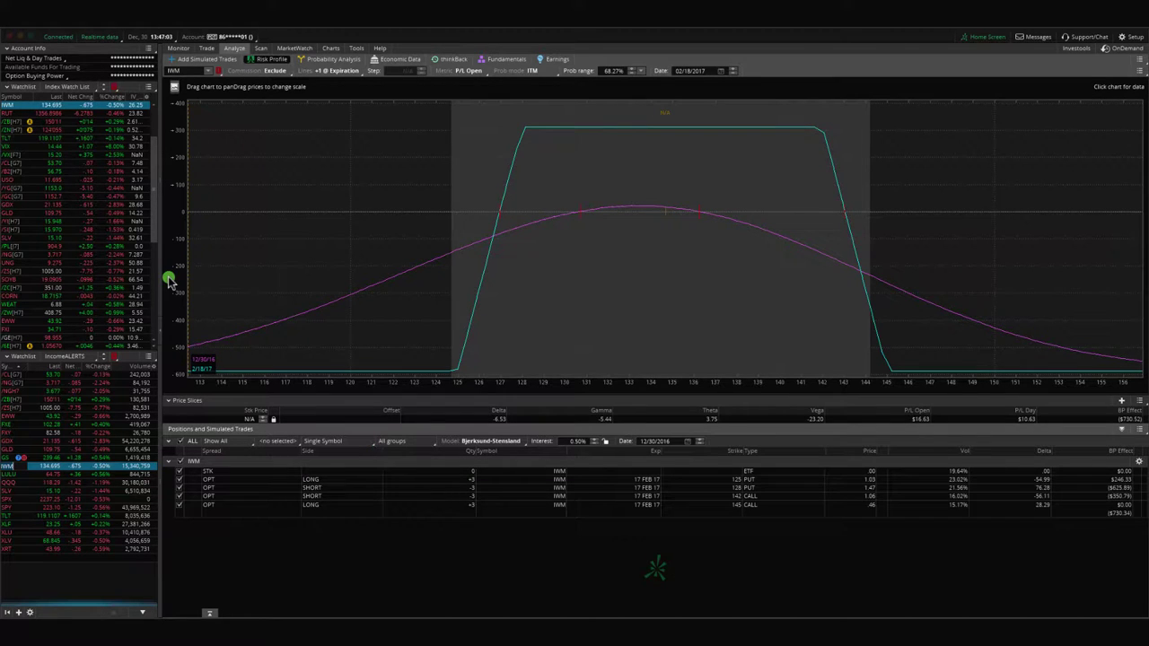
{"action": "scroll", "coordinate": [152, 166], "scroll_direction": "up", "scroll_amount": 3}
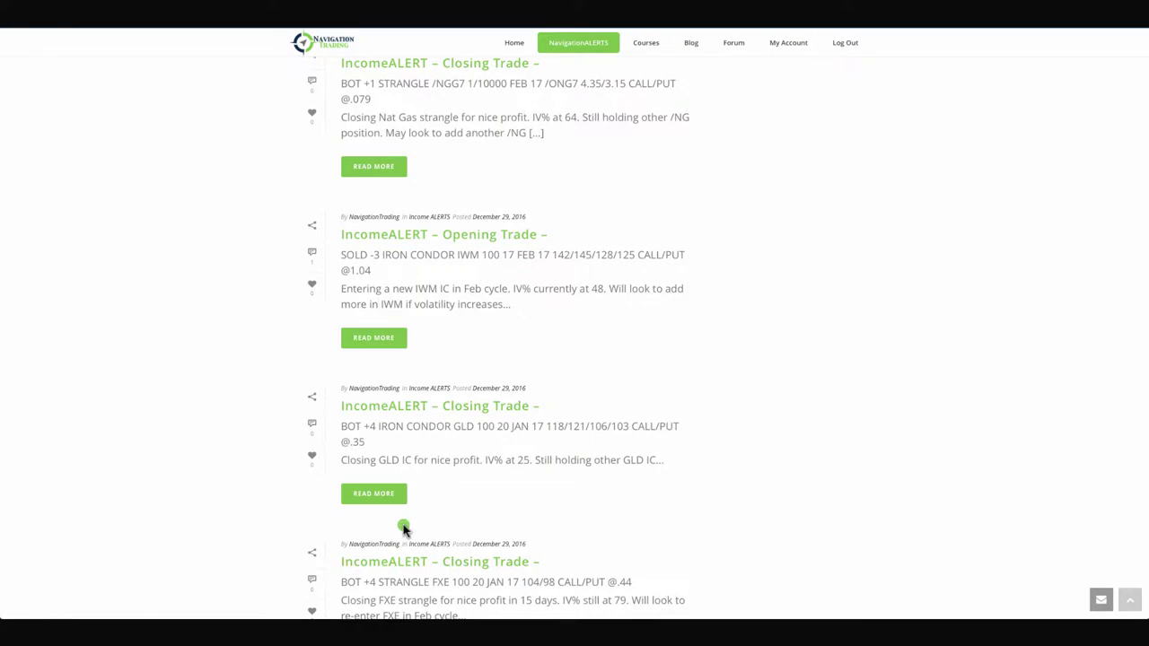
{"action": "scroll", "coordinate": [405, 511], "scroll_direction": "up", "scroll_amount": 3}
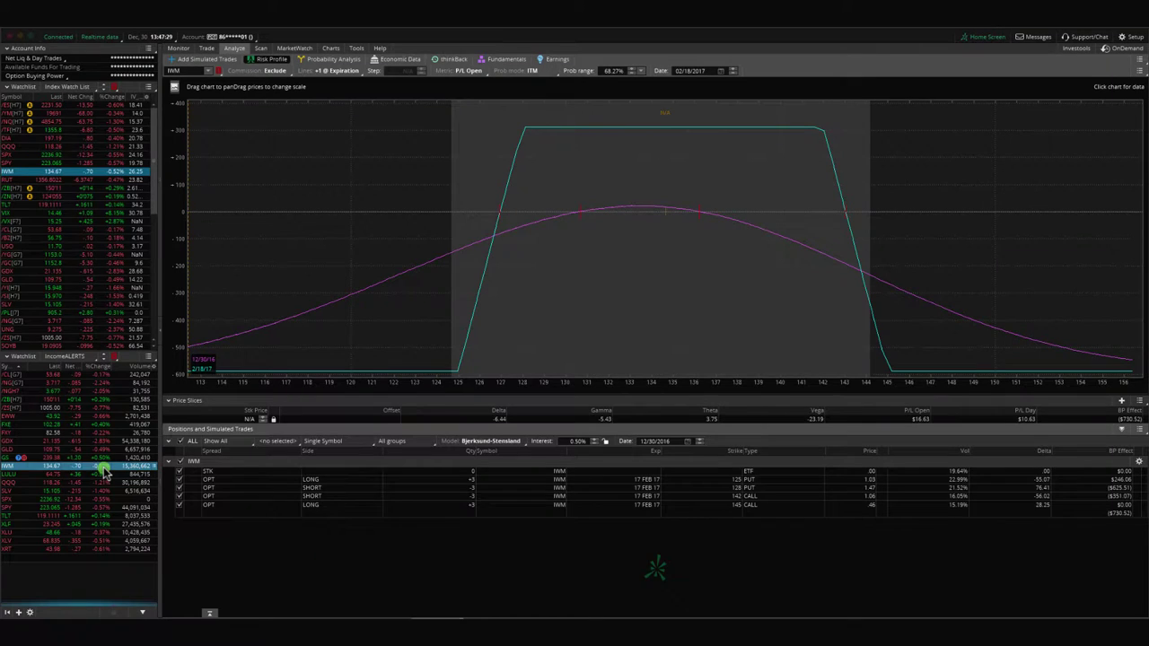
- Show the combined /NG risk profile without the /NGH7 legs, widening the price range
{"action": "left_click", "coordinate": [15, 393]}
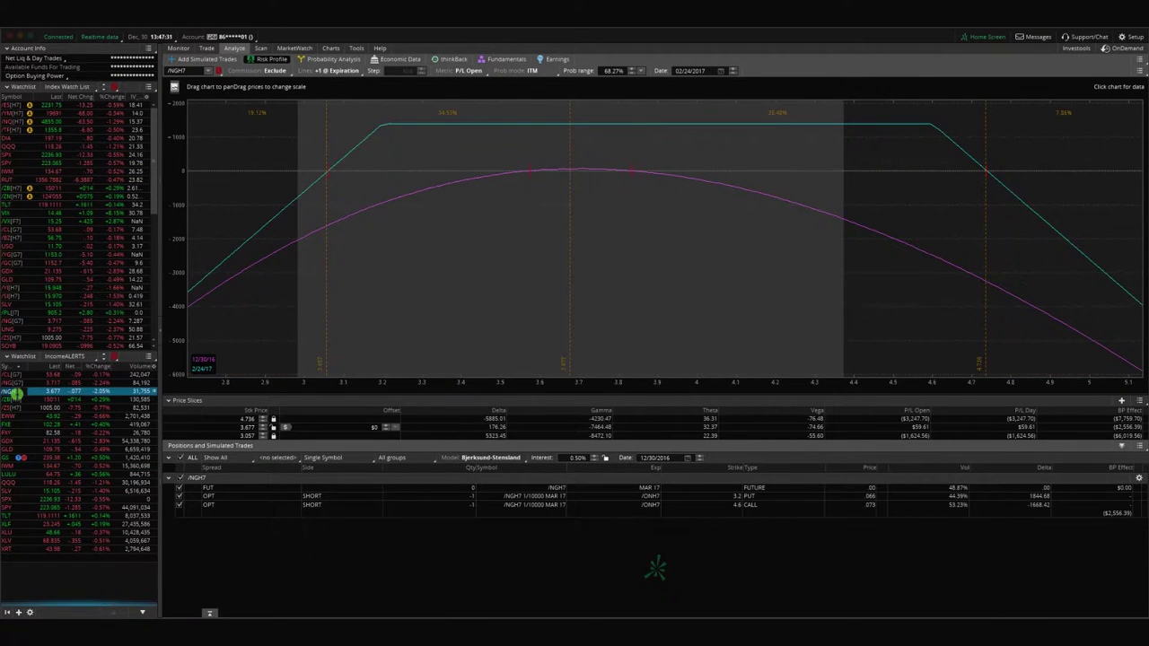
{"action": "left_click", "coordinate": [16, 384]}
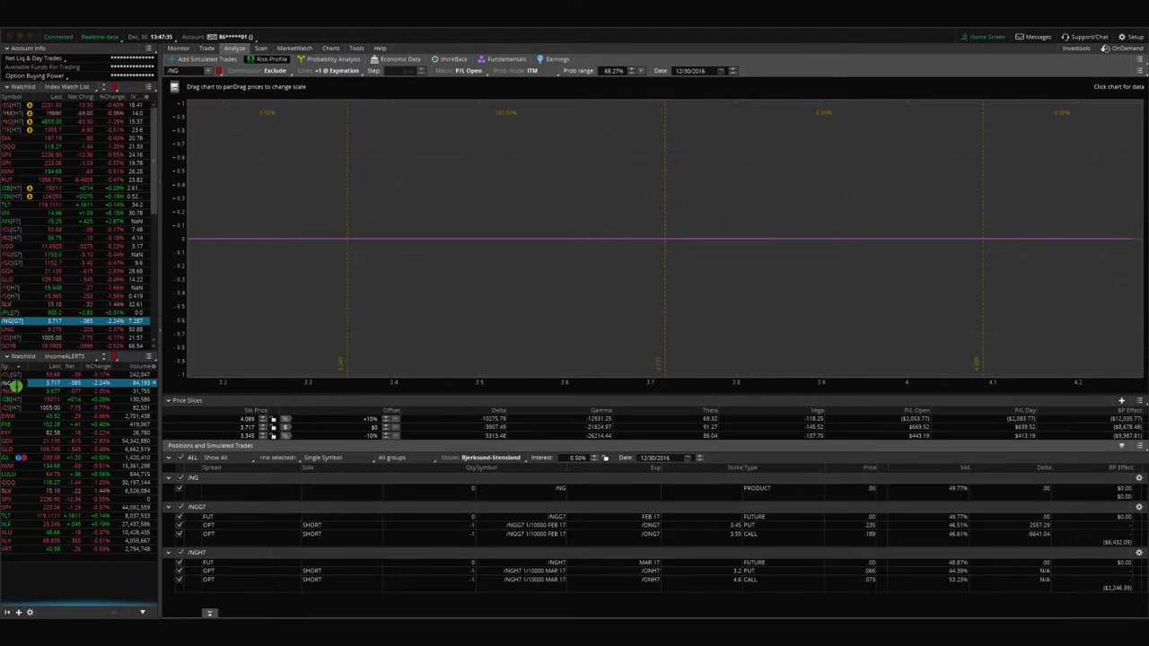
{"action": "left_click", "coordinate": [179, 572]}
{"action": "left_click", "coordinate": [180, 555]}
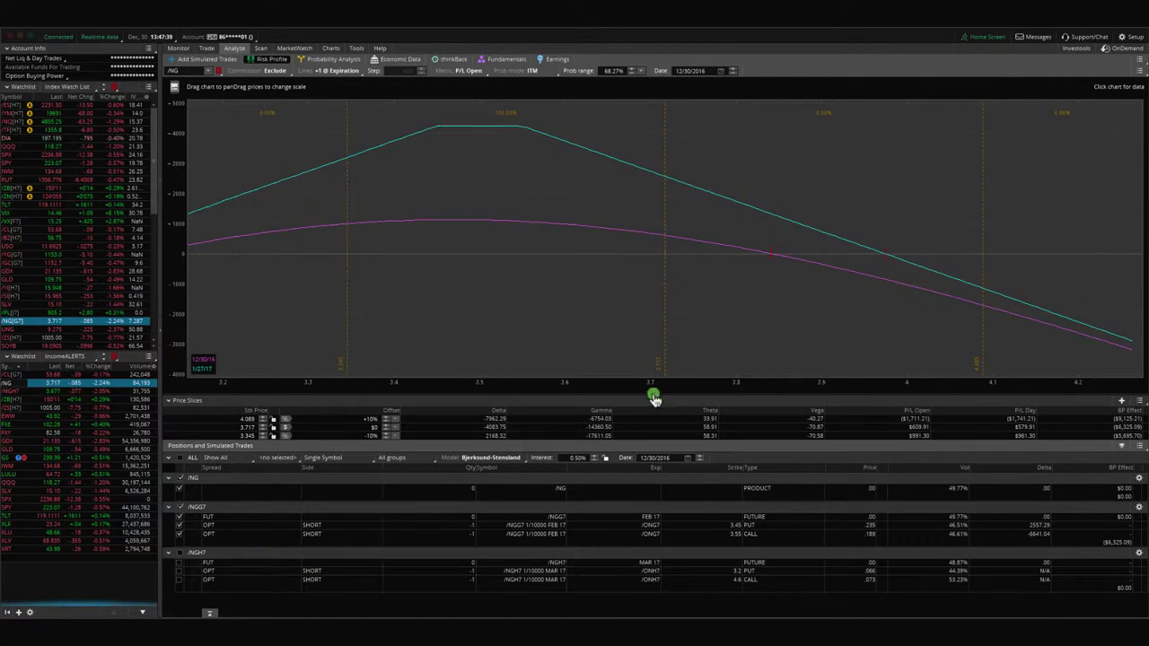
{"action": "left_click_drag", "start_coordinate": [654, 398], "coordinate": [788, 315]}
- Read the /NG P/L at prices from 3.524 to 3.771, then open the /NG trade page
{"action": "left_click", "coordinate": [467, 311]}
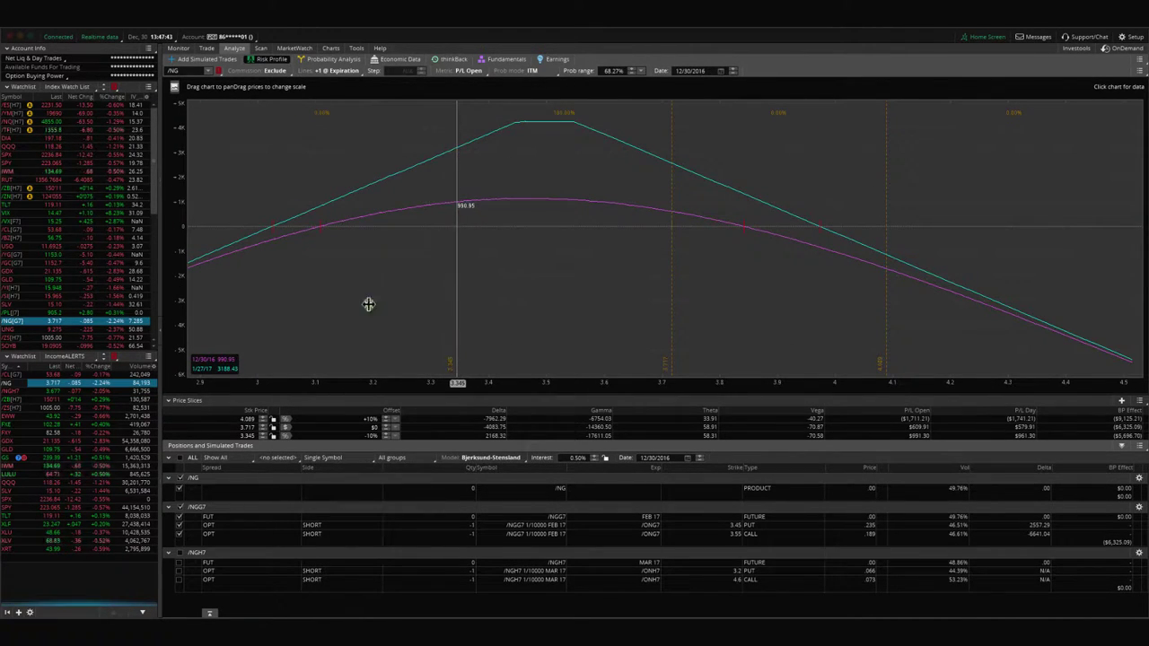
{"action": "left_click_drag", "start_coordinate": [259, 297], "coordinate": [672, 306]}
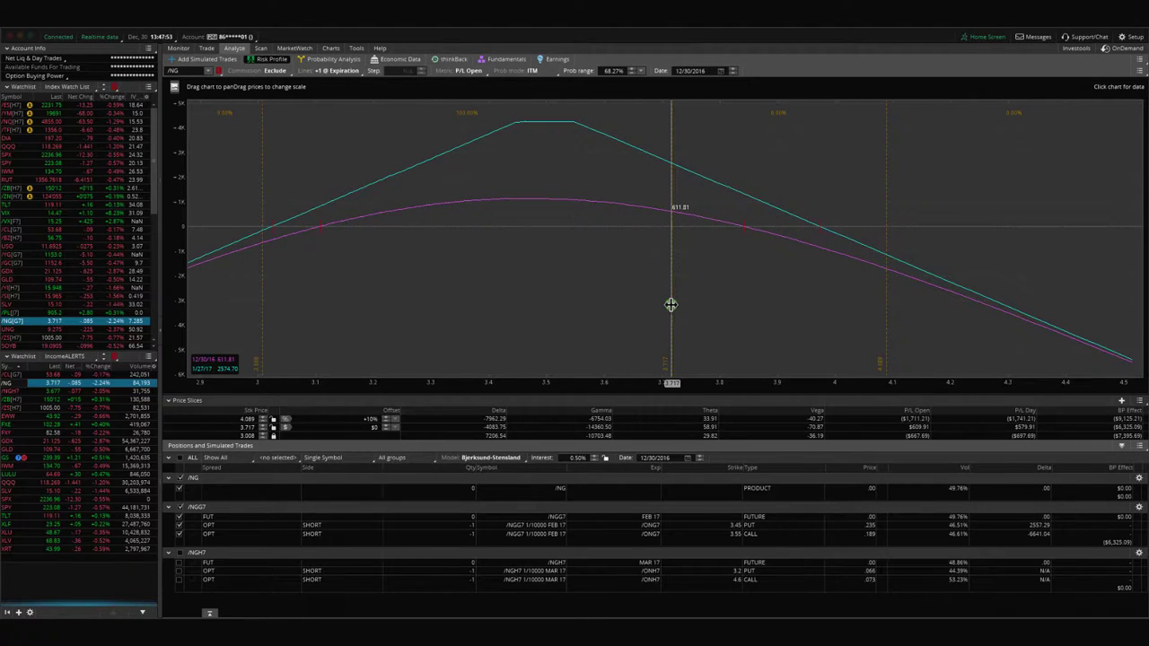
{"action": "left_click_drag", "start_coordinate": [670, 305], "coordinate": [572, 298]}
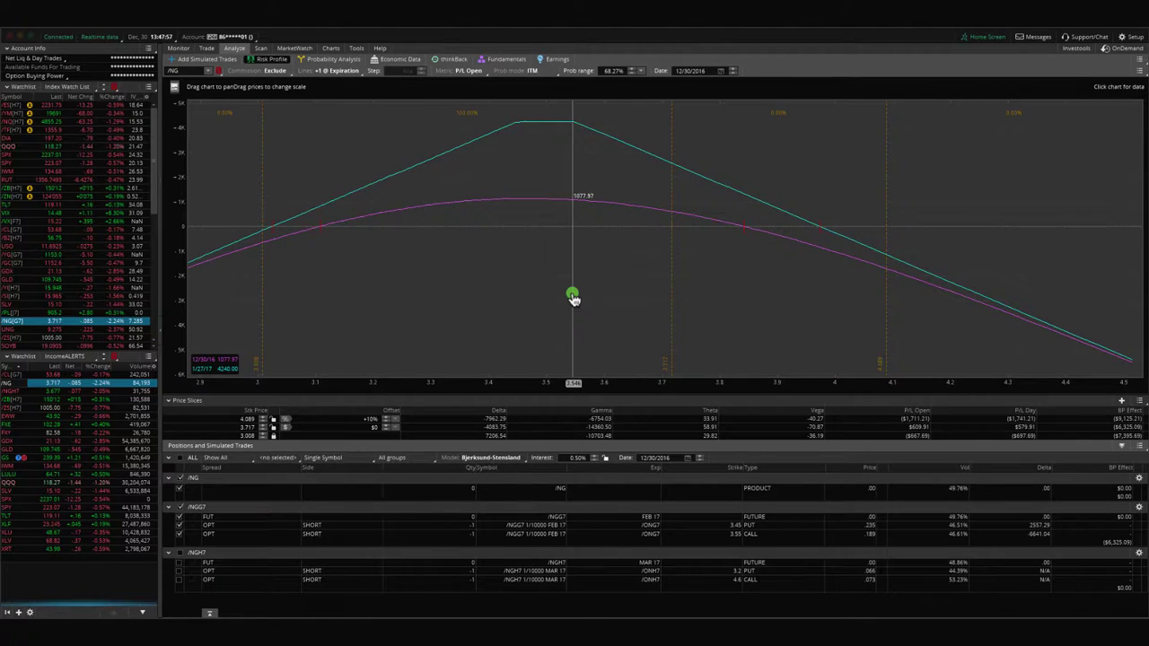
{"action": "left_click_drag", "start_coordinate": [573, 298], "coordinate": [332, 195]}
{"action": "left_click", "coordinate": [208, 49]}
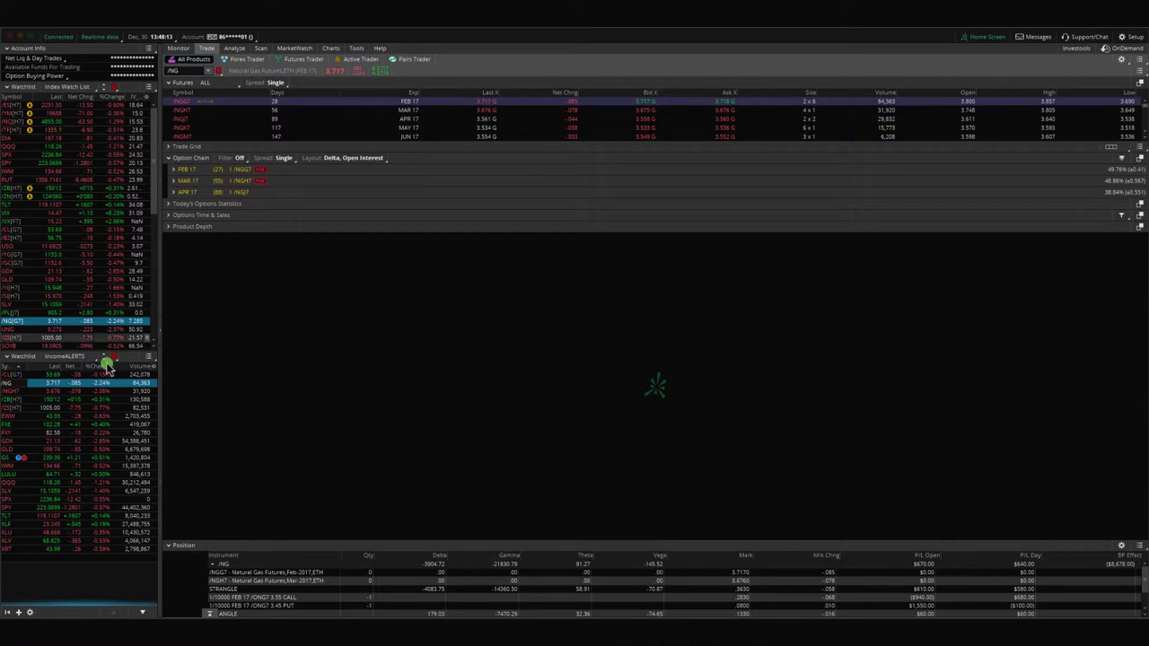
- Load /NGH7 into Risk Profile and include the March strangle legs in the P/L graph
{"action": "left_click", "coordinate": [18, 392]}
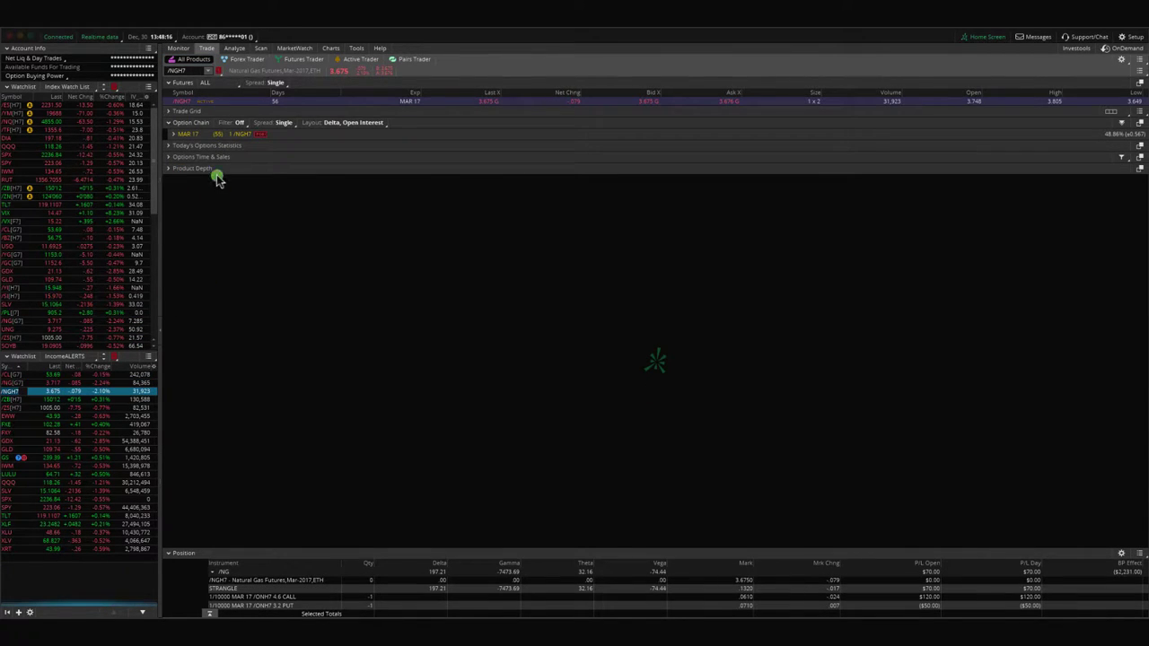
{"action": "left_click", "coordinate": [219, 139]}
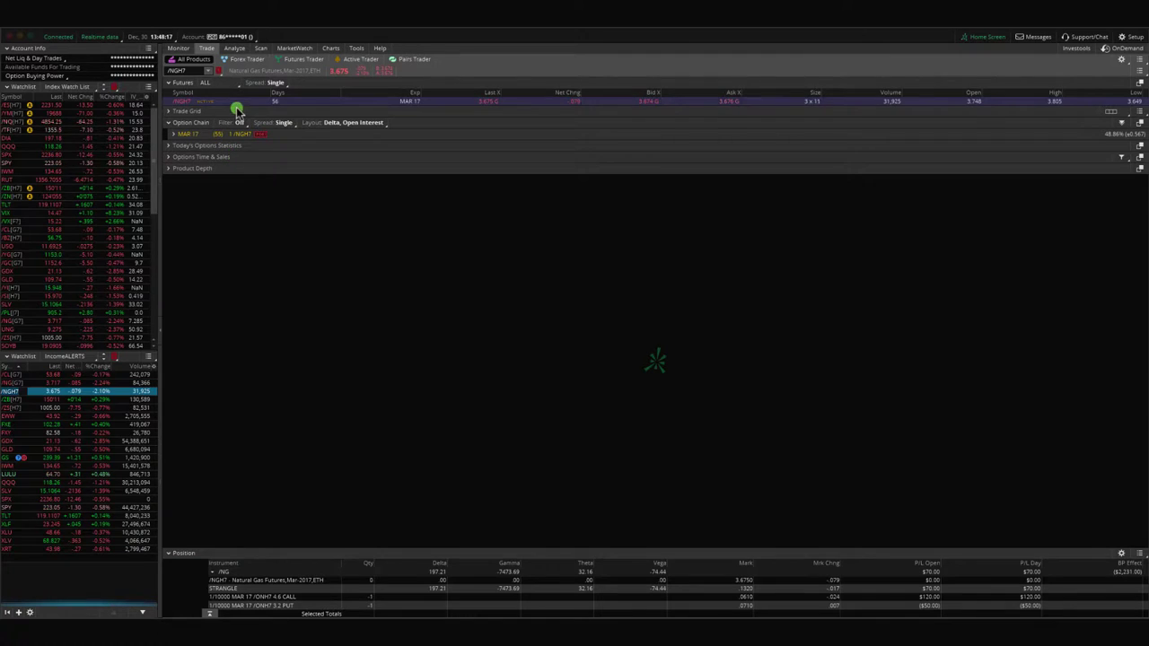
{"action": "left_click", "coordinate": [234, 49]}
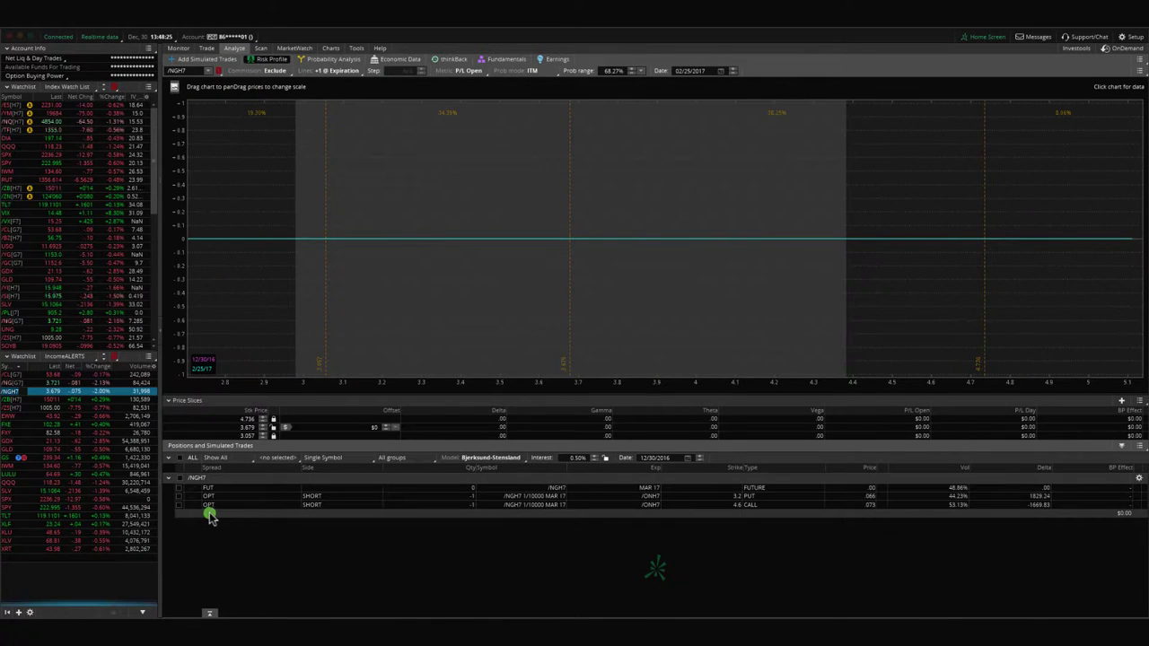
{"action": "left_click", "coordinate": [180, 498]}
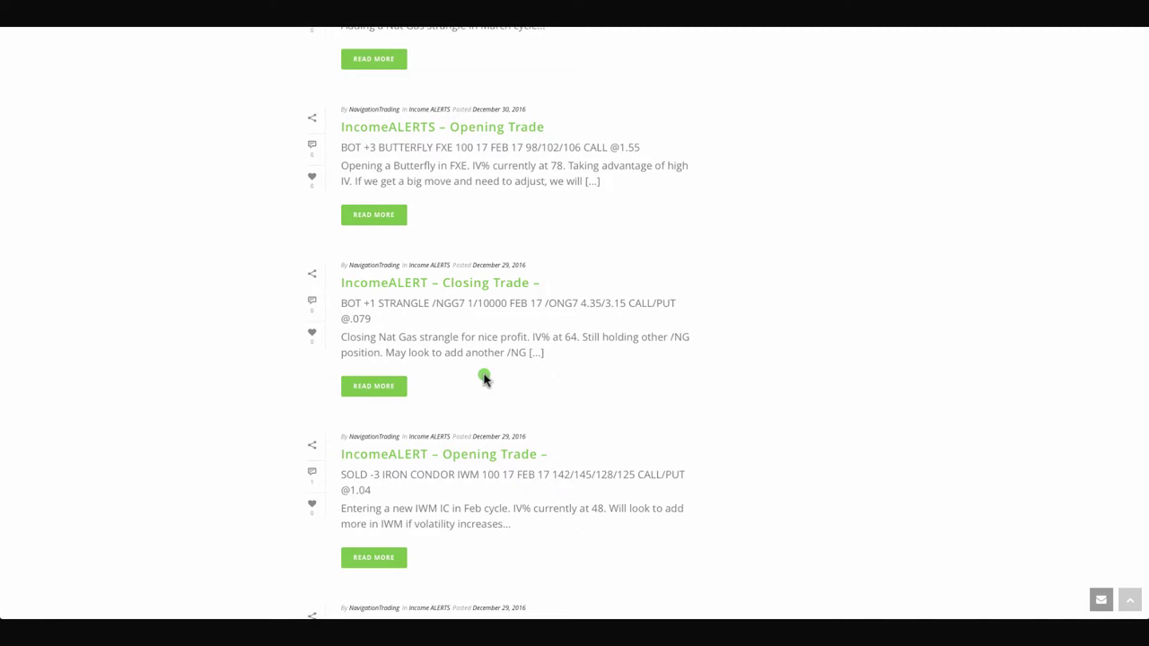
{"action": "scroll", "coordinate": [484, 378], "scroll_direction": "up", "scroll_amount": 2}
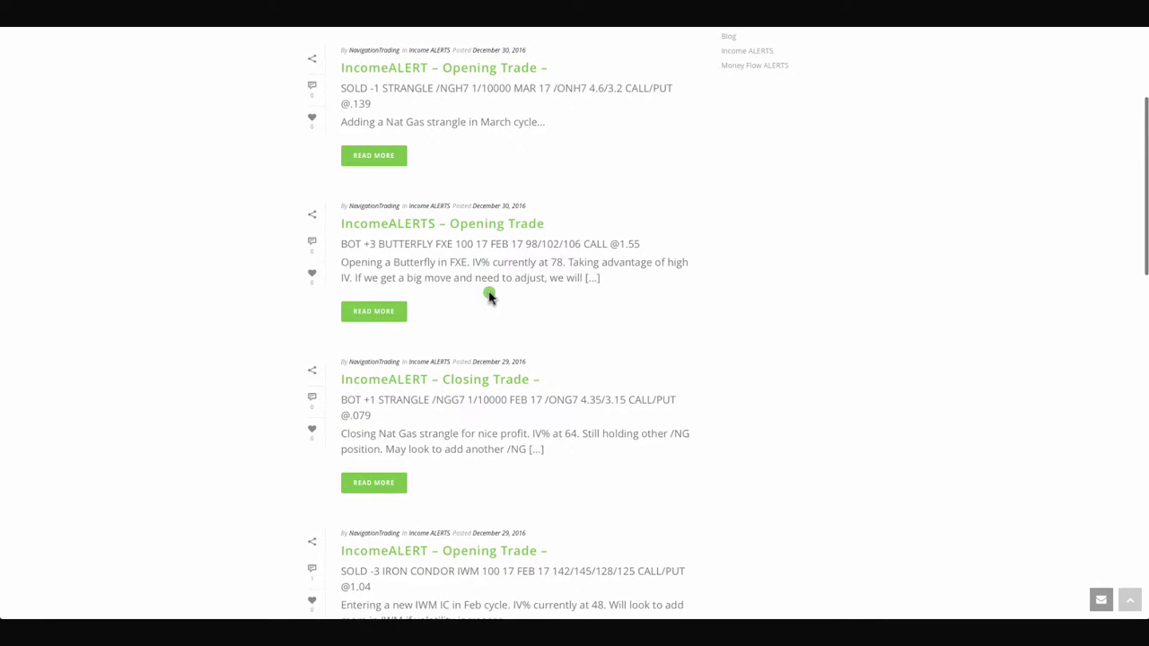
{"action": "scroll", "coordinate": [489, 297], "scroll_direction": "up", "scroll_amount": 3}
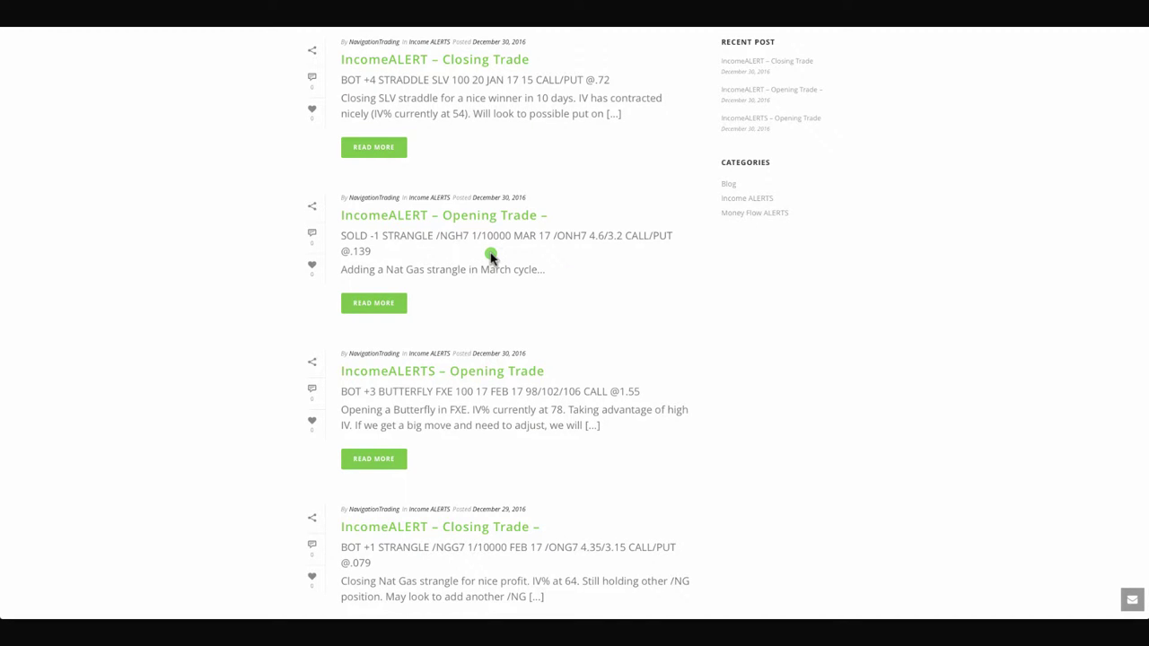
{"action": "scroll", "coordinate": [491, 258], "scroll_direction": "up", "scroll_amount": 2}
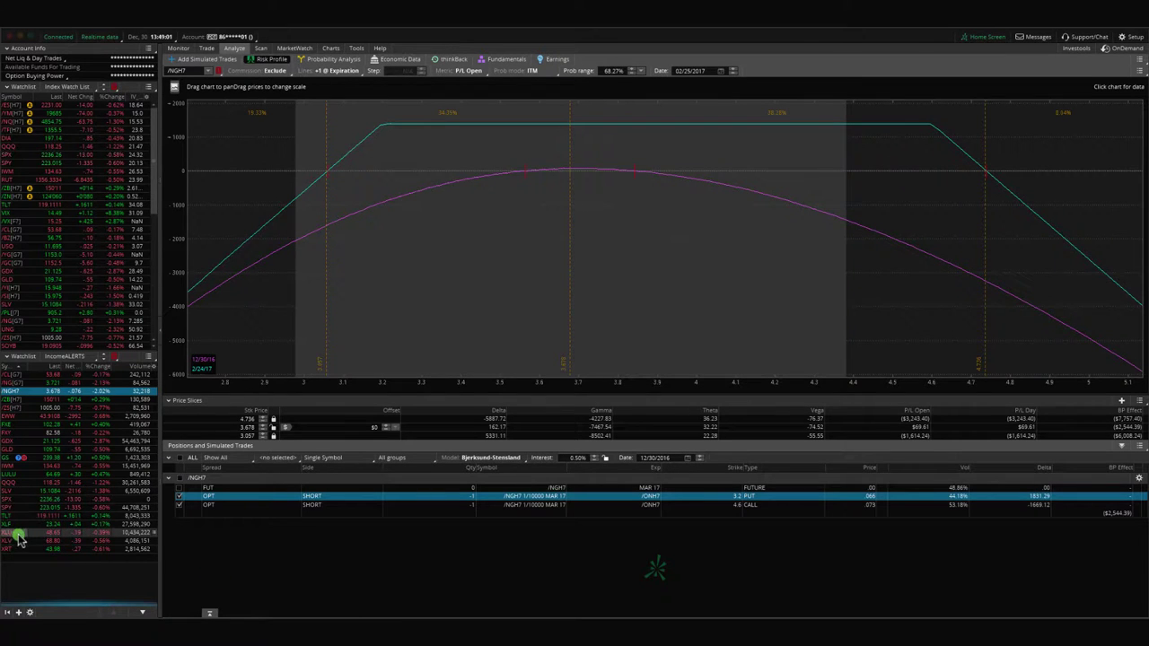
- Select SLV and chart it, showing IV Rank 33 and IV Percentile 54
{"action": "left_click", "coordinate": [12, 491]}
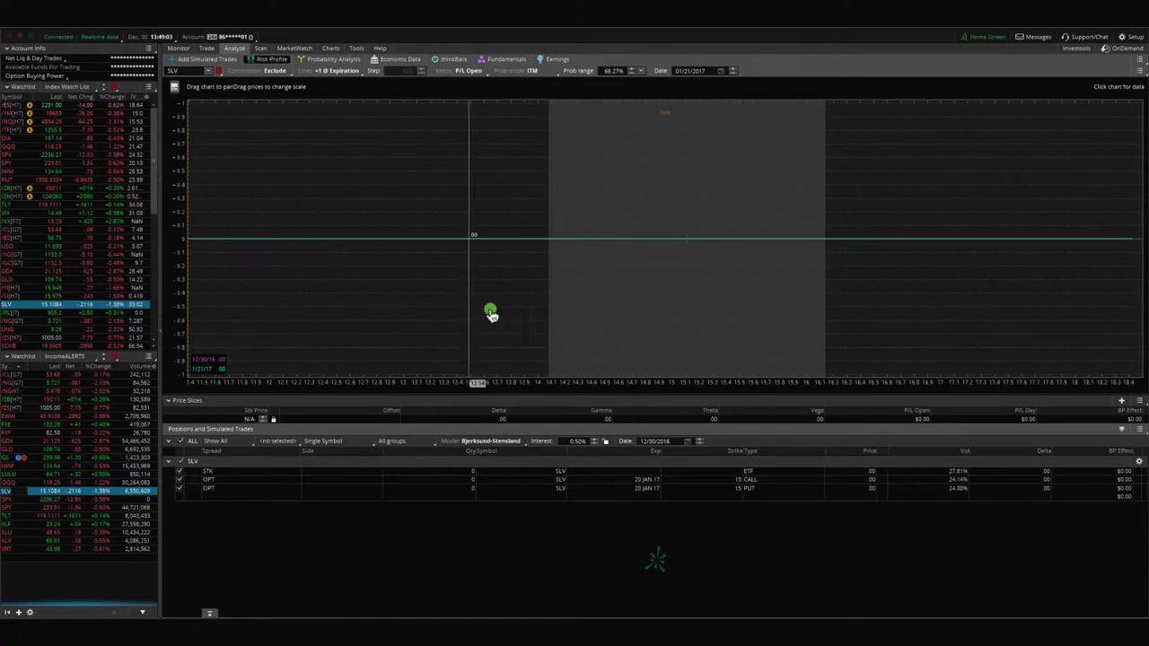
{"action": "left_click", "coordinate": [331, 47]}
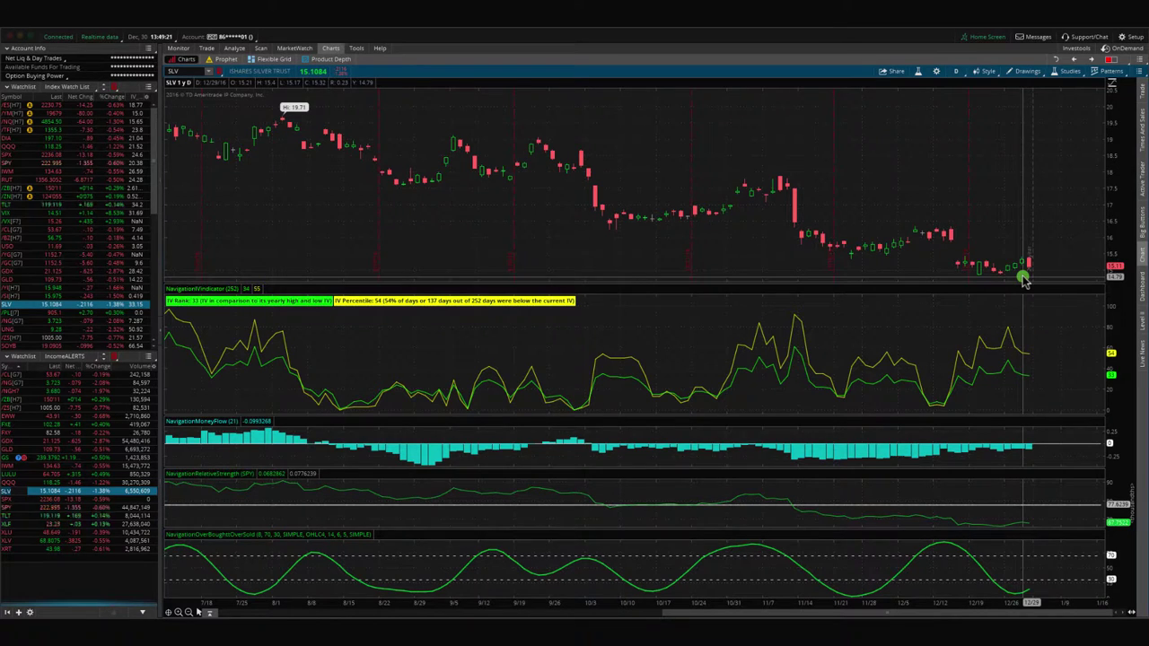
- Chart XRT, then go back to the Risk Profile analysis
{"action": "left_click", "coordinate": [12, 548]}
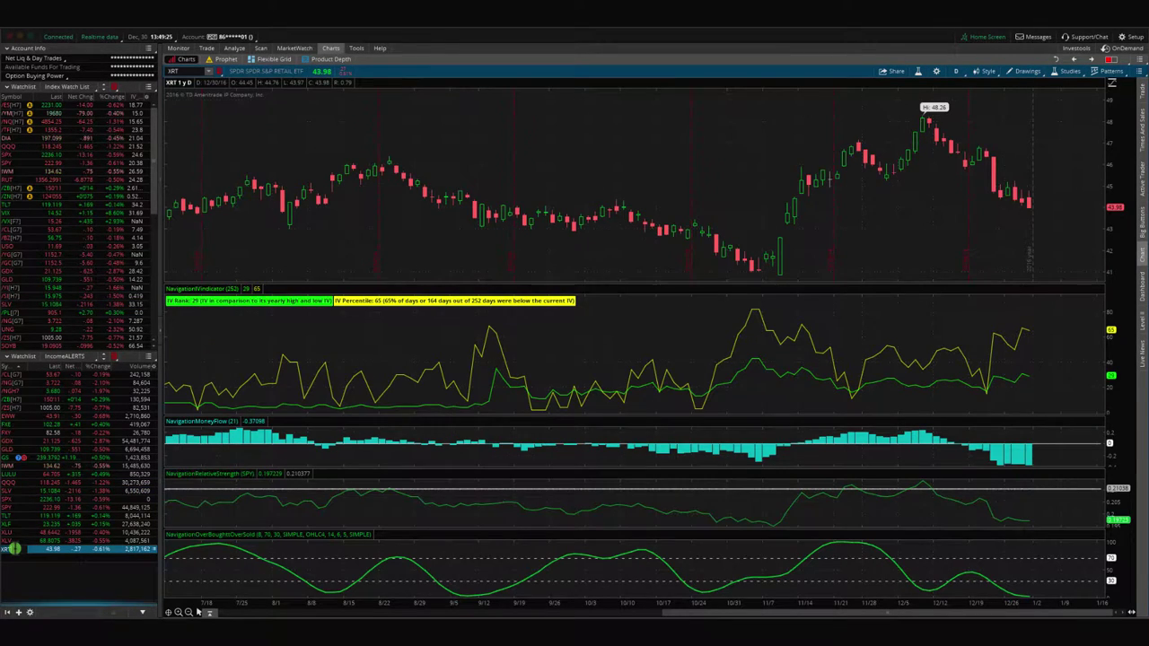
{"action": "left_click", "coordinate": [233, 49]}
{"action": "left_click", "coordinate": [218, 76]}
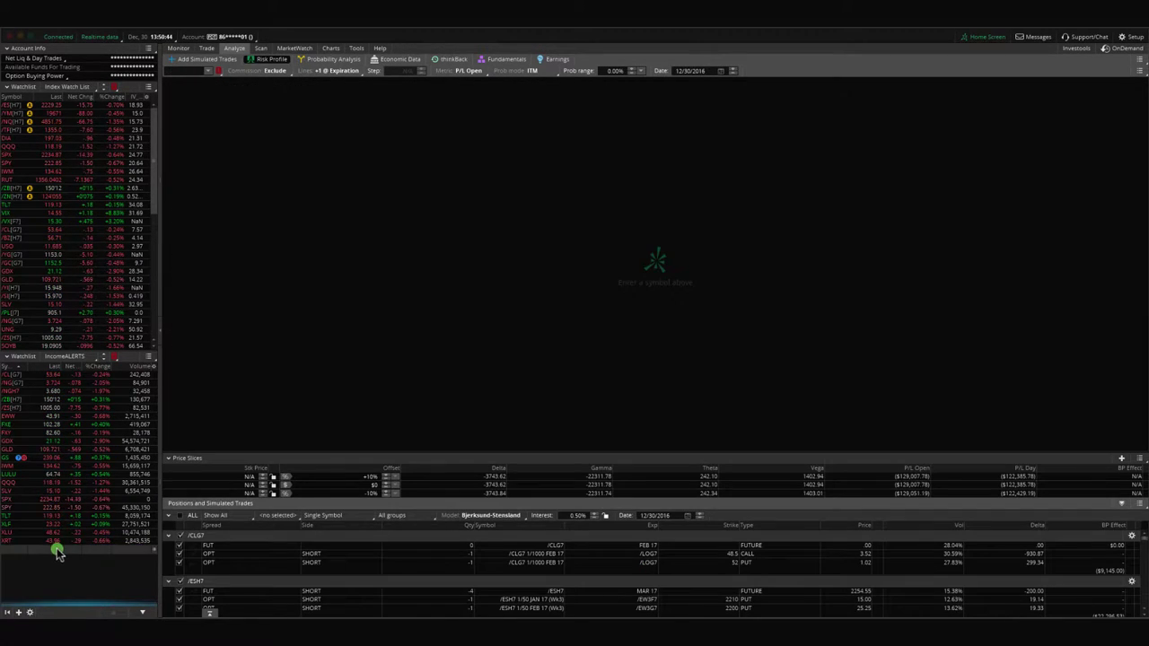
- Load the XLU strangle risk profile, delete the simulated strangle, and open XLU's option chain
{"action": "left_click", "coordinate": [9, 534]}
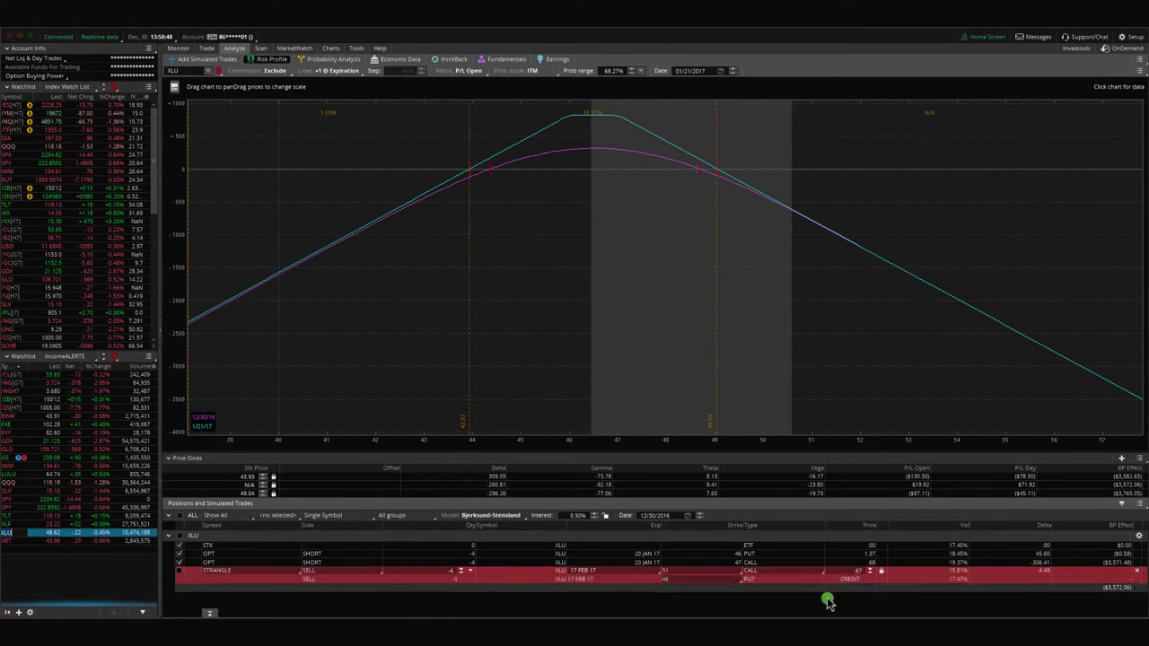
{"action": "left_click", "coordinate": [1139, 575]}
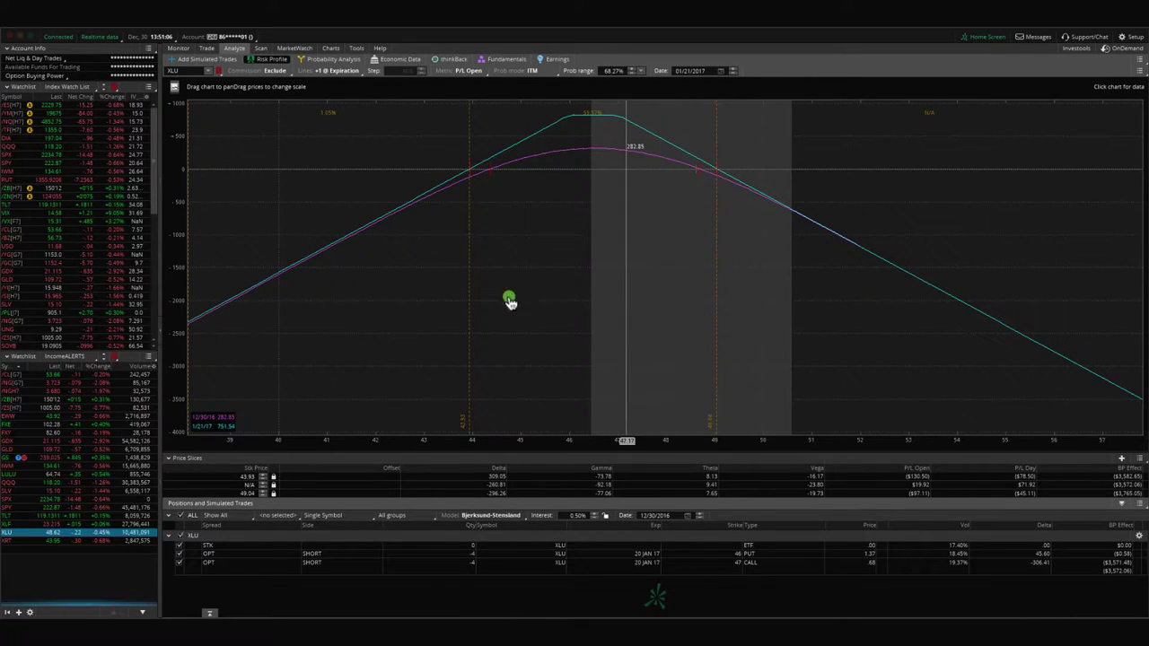
{"action": "left_click", "coordinate": [214, 51]}
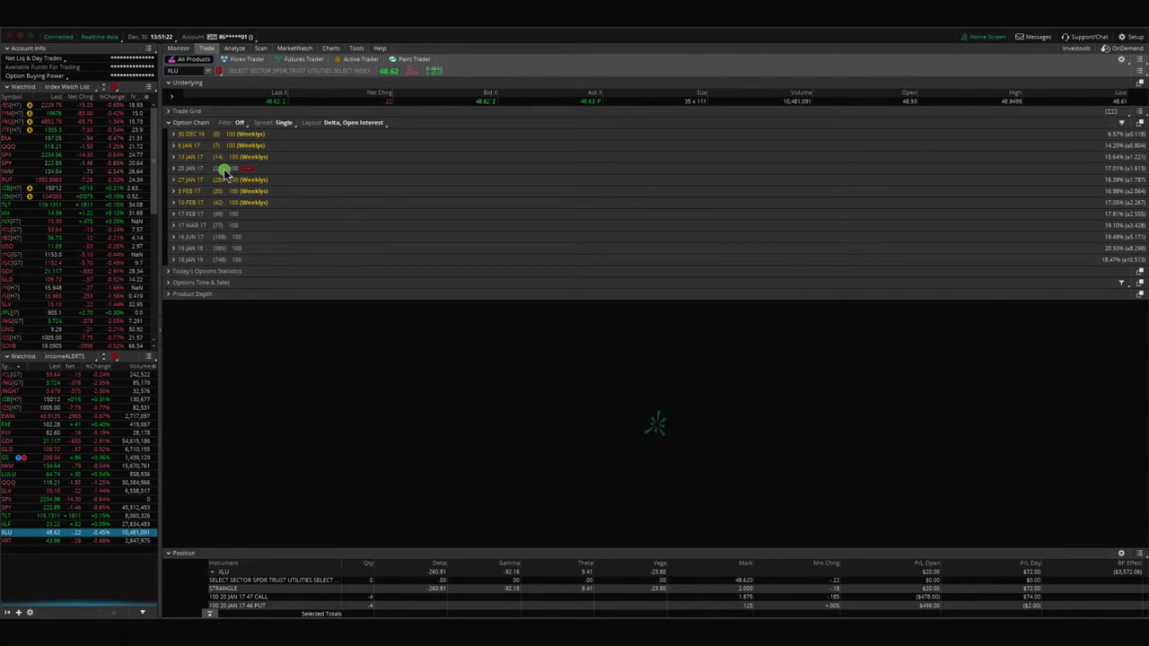
- Bring back the XLU strangle risk profile and read its P/L from about 42 to 48.62
{"action": "left_click", "coordinate": [235, 48]}
{"action": "left_click", "coordinate": [494, 249]}
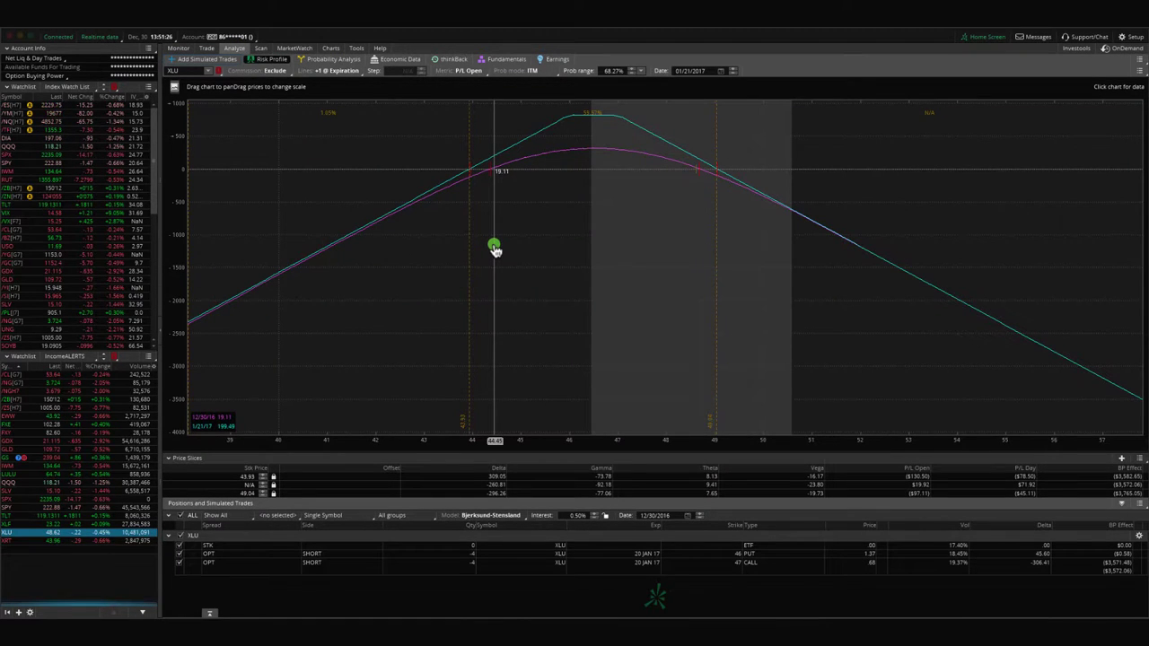
{"action": "left_click_drag", "start_coordinate": [656, 283], "coordinate": [697, 277]}
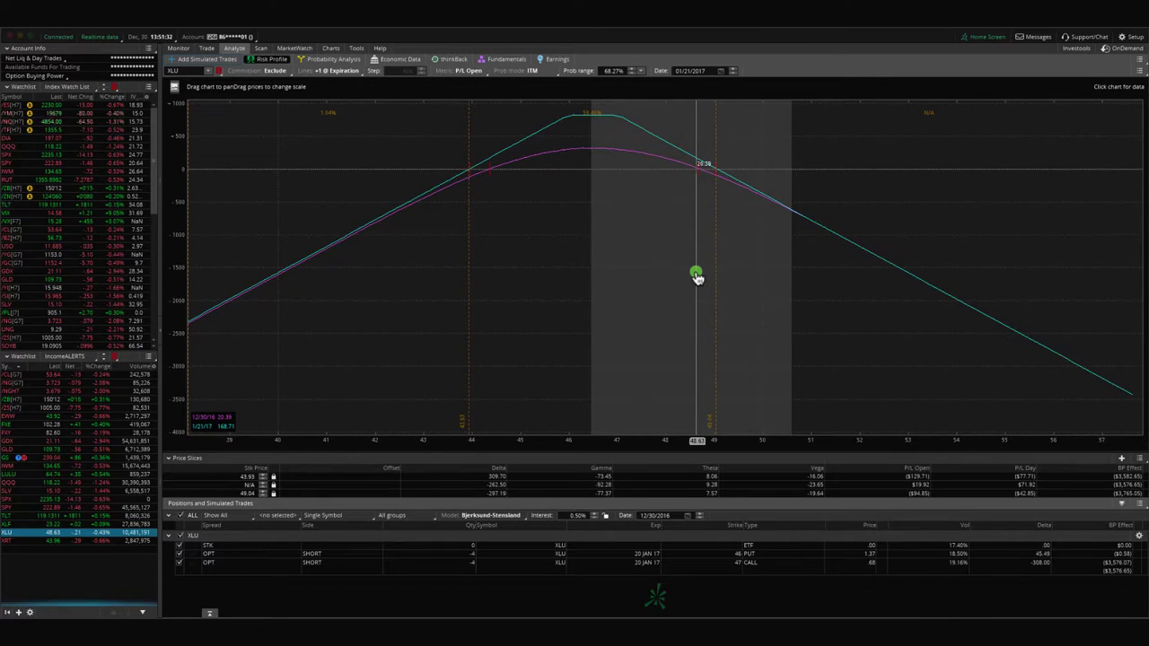
{"action": "left_click_drag", "start_coordinate": [697, 277], "coordinate": [697, 239]}
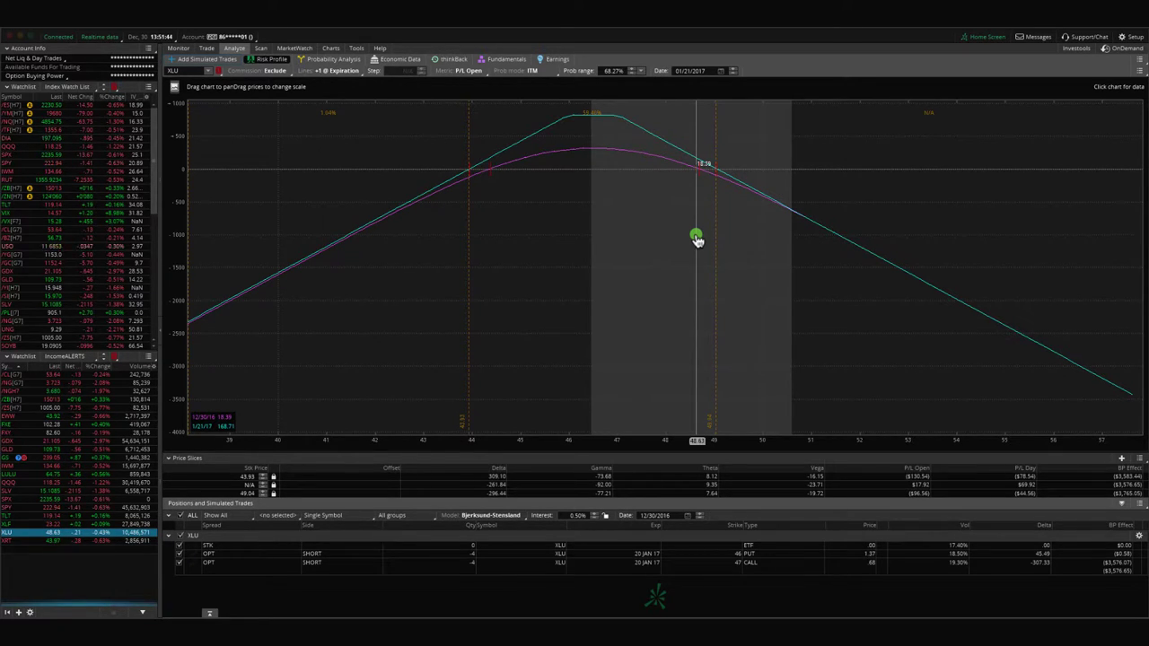
{"action": "left_click", "coordinate": [331, 47]}
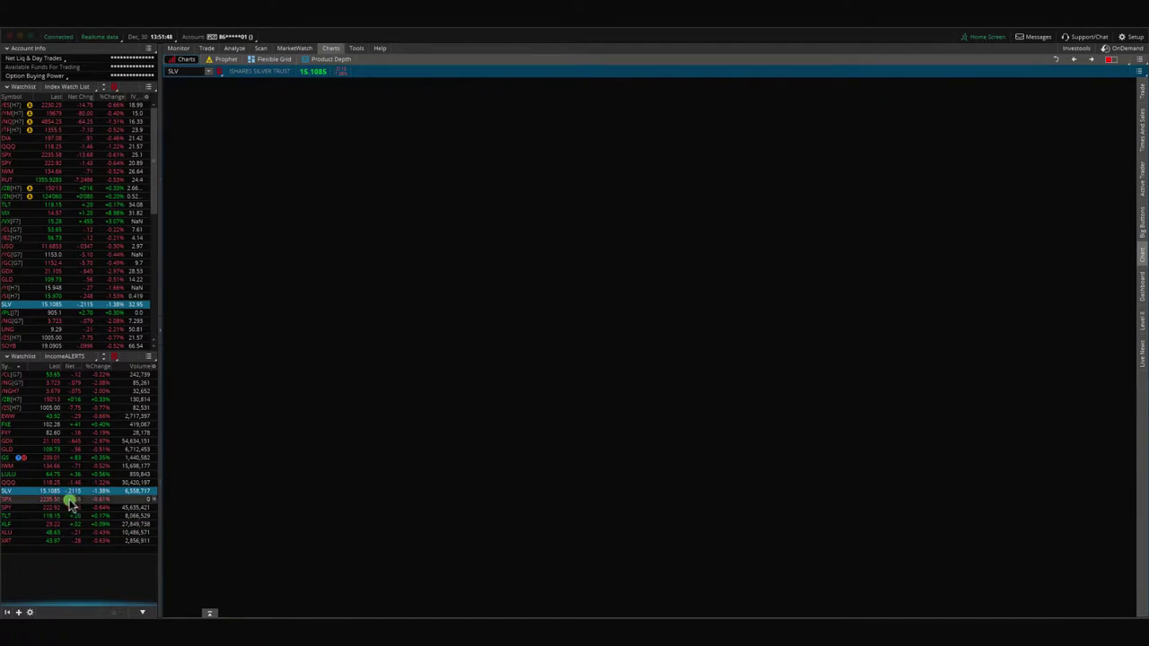
- Chart XLU and then XLF with their IV indicators, then load the XLF risk profile
{"action": "left_click", "coordinate": [11, 533]}
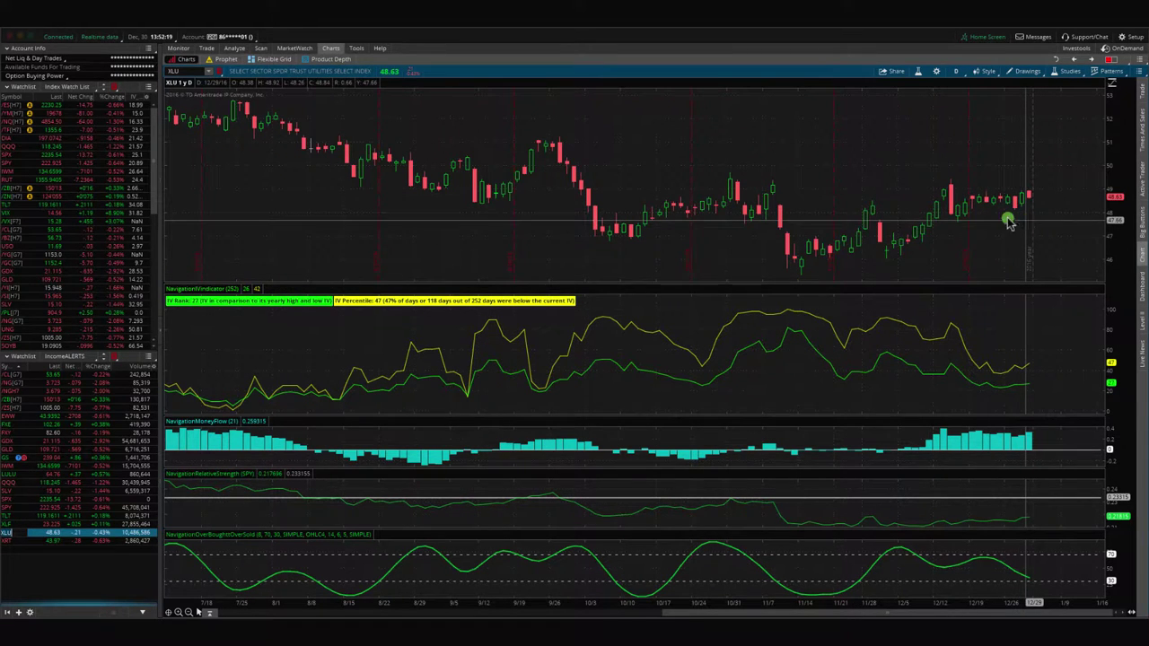
{"action": "left_click", "coordinate": [11, 525]}
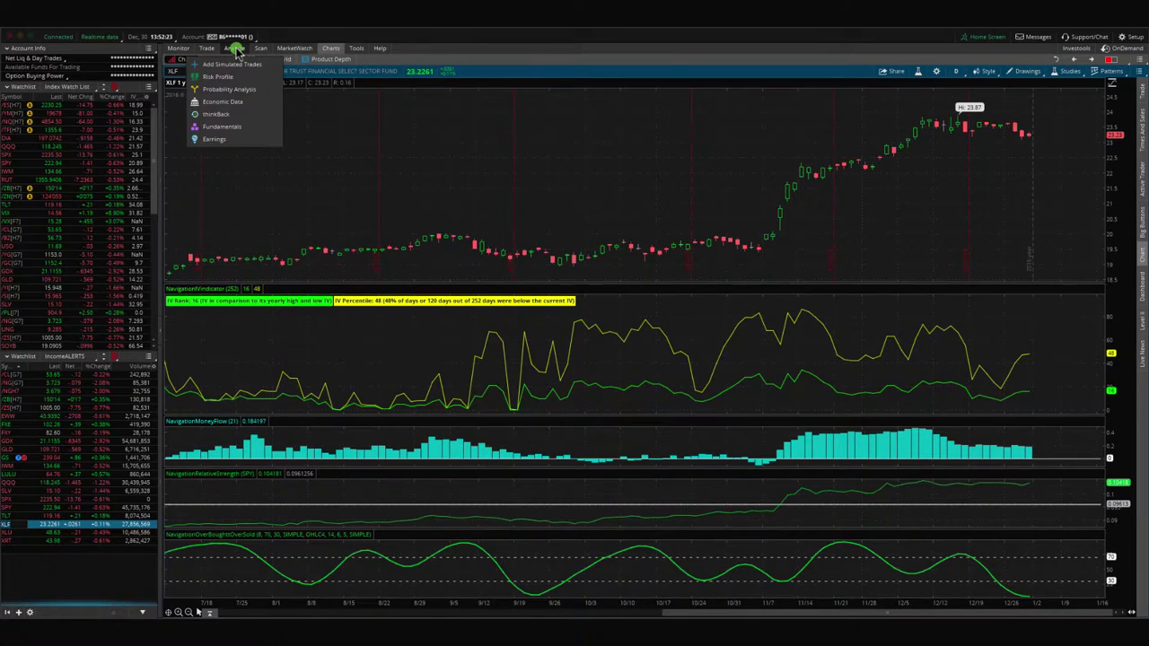
{"action": "left_click", "coordinate": [235, 50]}
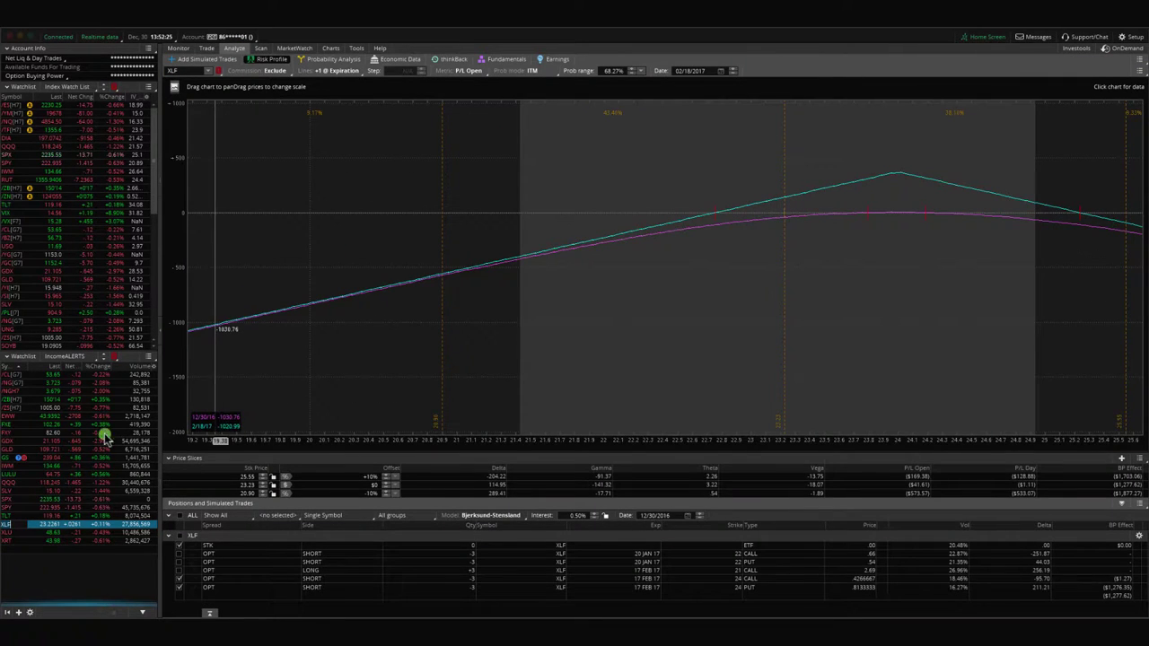
- Load the SPX 2205 put/2260 call double calendar risk profile, toggling the 2260 call legs while reading P/L
{"action": "left_click", "coordinate": [14, 500]}
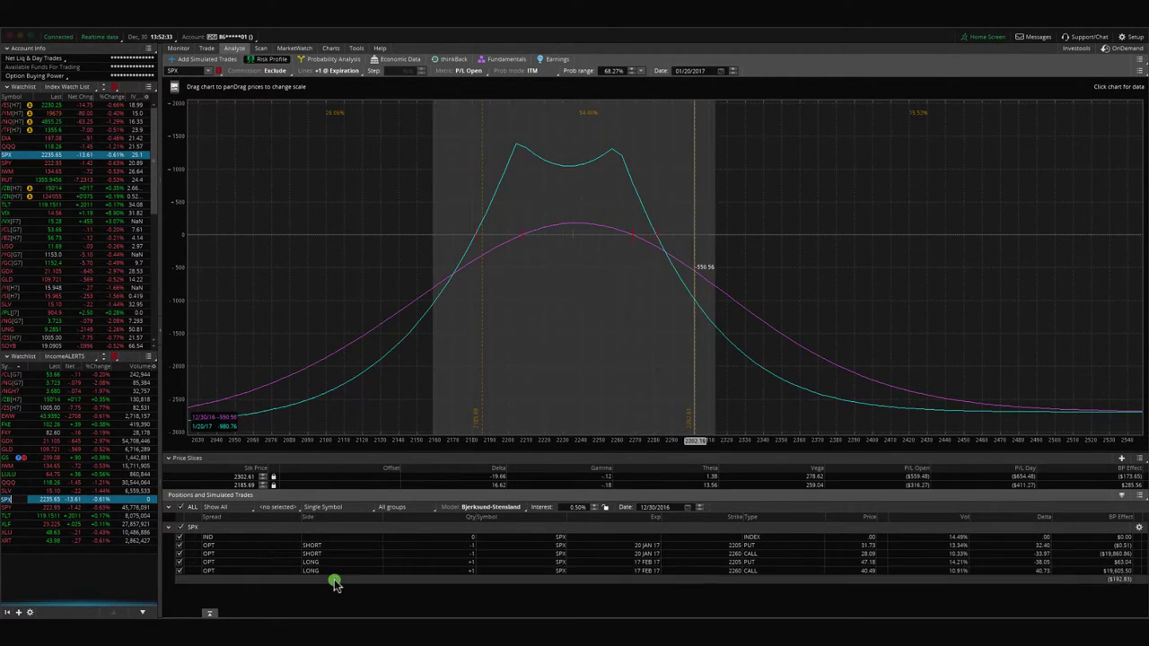
{"action": "left_click", "coordinate": [178, 554]}
{"action": "left_click", "coordinate": [179, 574]}
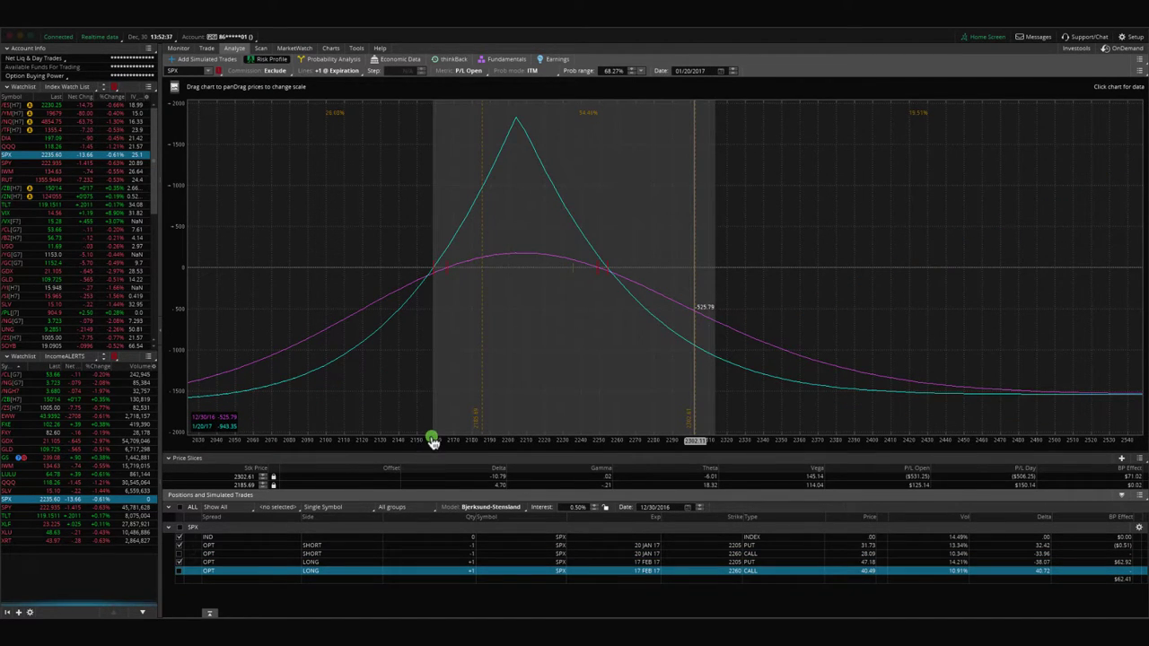
{"action": "left_click_drag", "start_coordinate": [431, 441], "coordinate": [461, 431]}
{"action": "left_click_drag", "start_coordinate": [528, 401], "coordinate": [660, 380]}
{"action": "left_click", "coordinate": [180, 555]}
{"action": "left_click", "coordinate": [180, 555]}
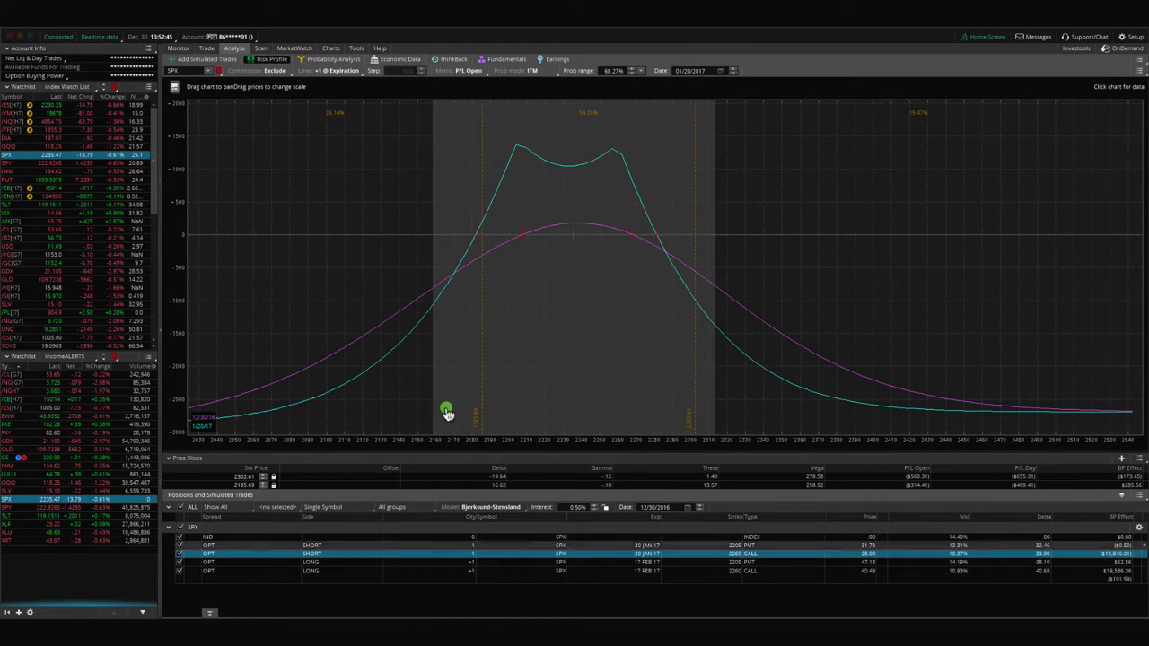
{"action": "left_click_drag", "start_coordinate": [544, 385], "coordinate": [428, 385]}
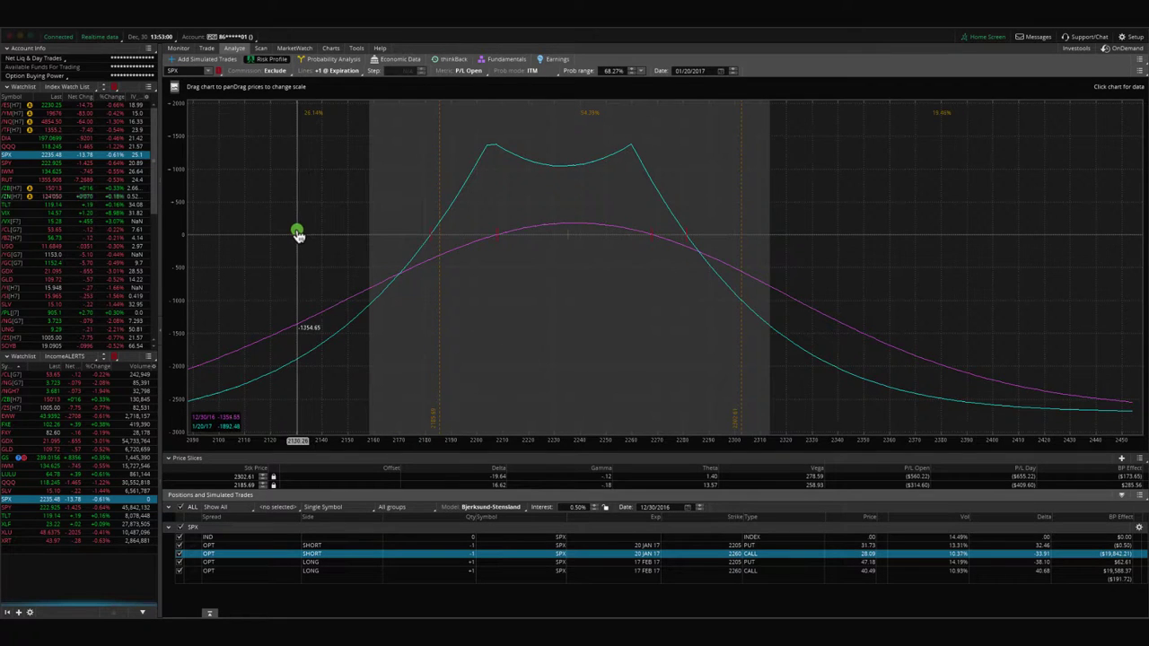
{"action": "left_click", "coordinate": [332, 48]}
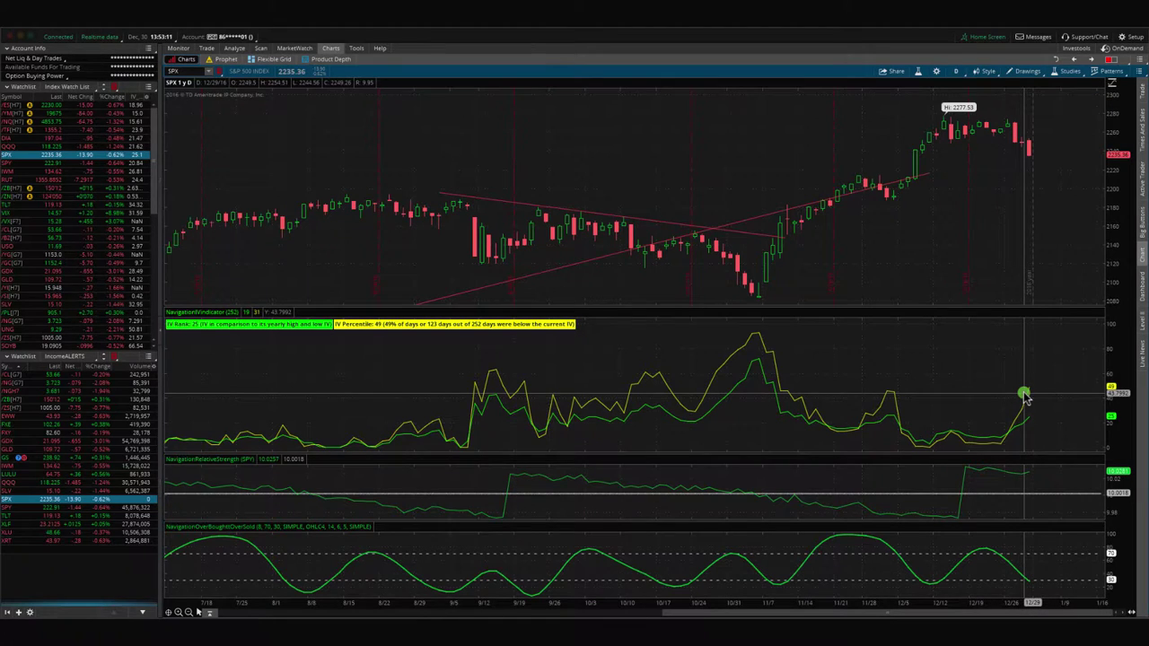
{"action": "left_click", "coordinate": [233, 47]}
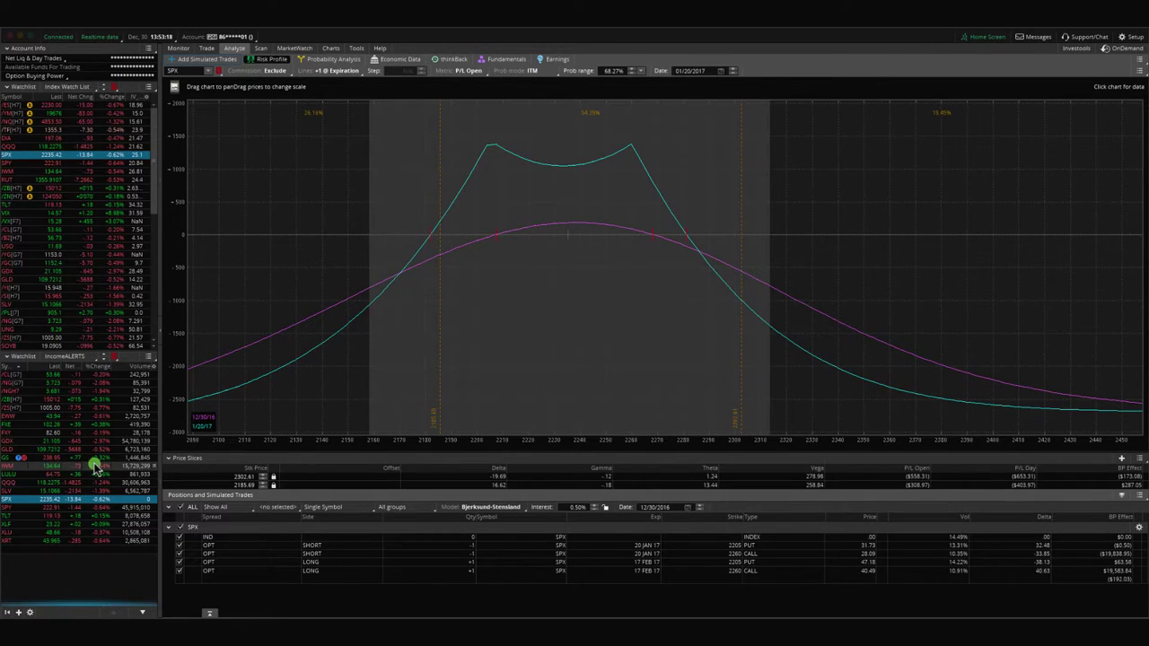
- Switch to QQQ, exclude the long 123 put from the graph, and trace P/L at lower prices
{"action": "left_click", "coordinate": [18, 483]}
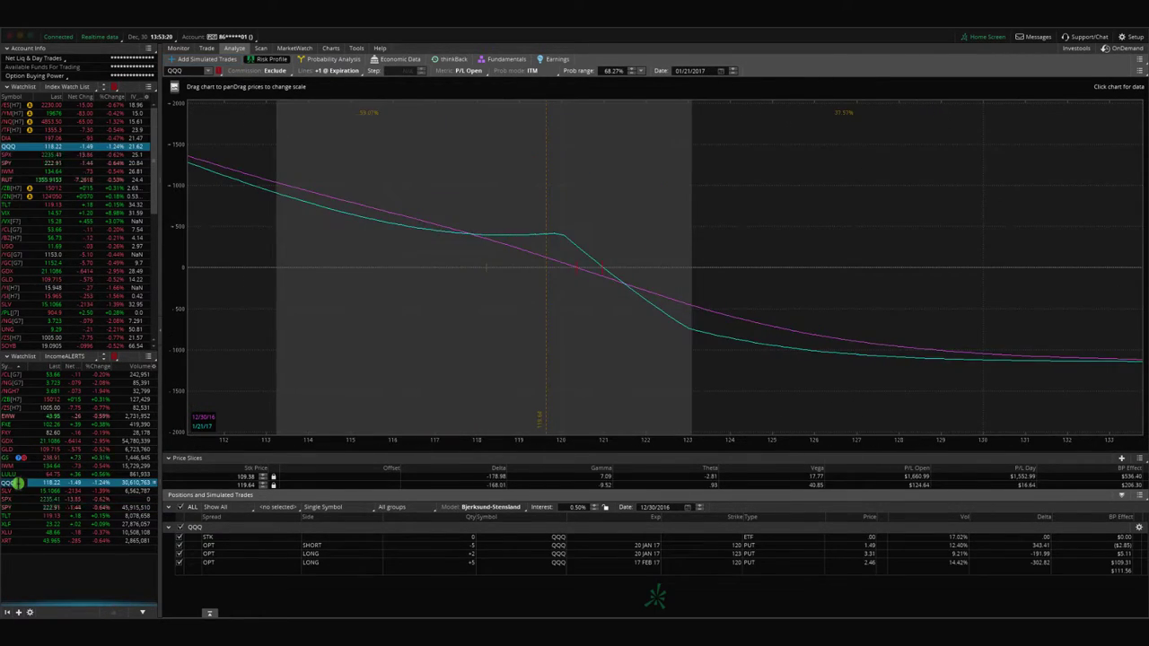
{"action": "left_click", "coordinate": [180, 551]}
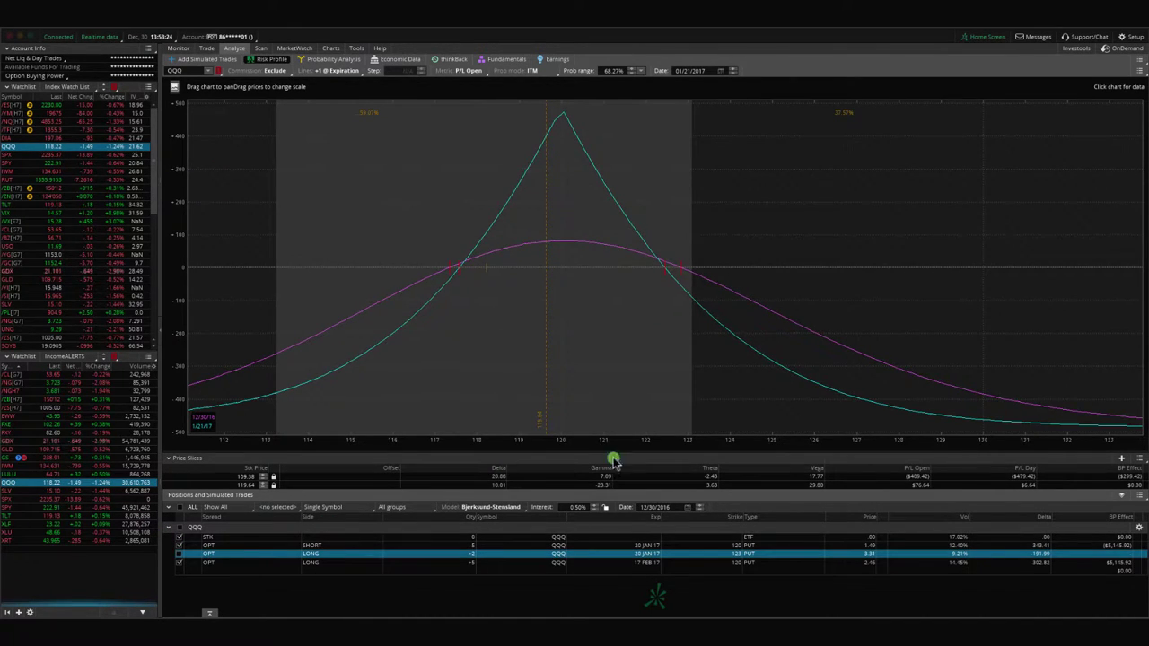
{"action": "left_click", "coordinate": [489, 378]}
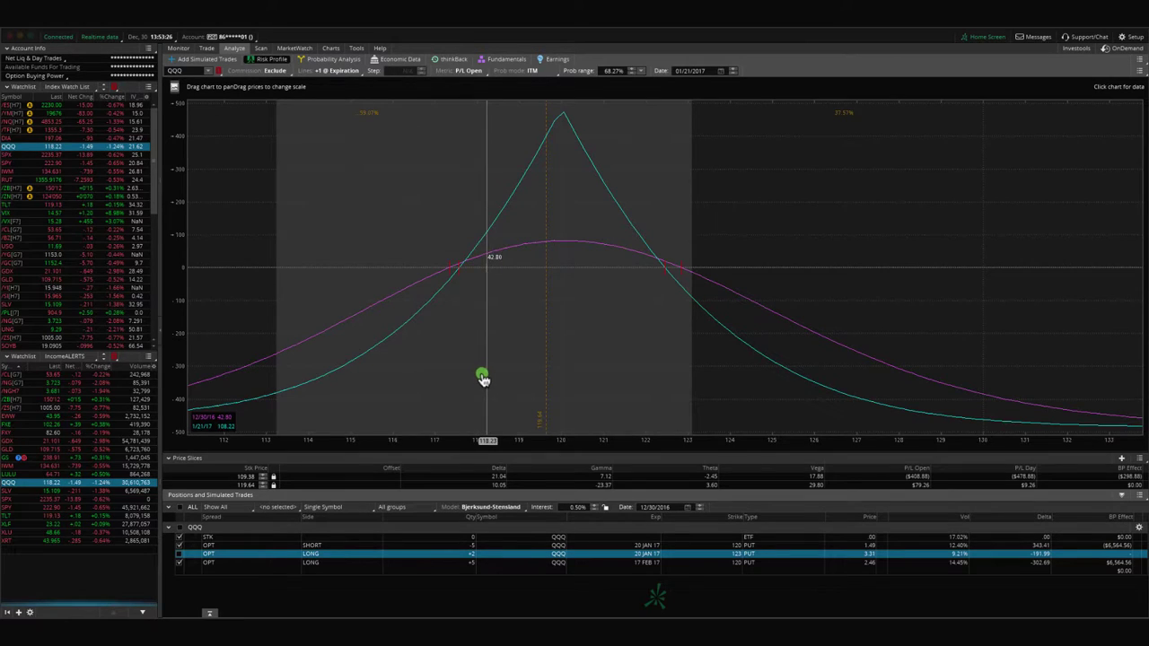
{"action": "left_click_drag", "start_coordinate": [483, 379], "coordinate": [461, 376]}
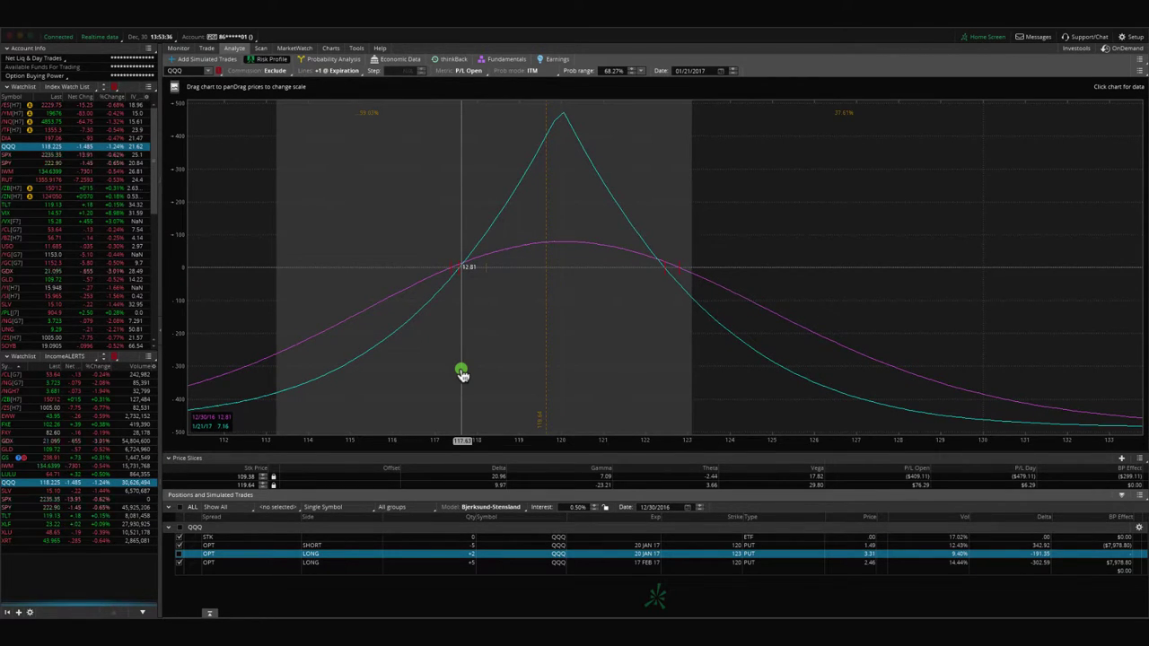
{"action": "left_click_drag", "start_coordinate": [462, 375], "coordinate": [377, 269]}
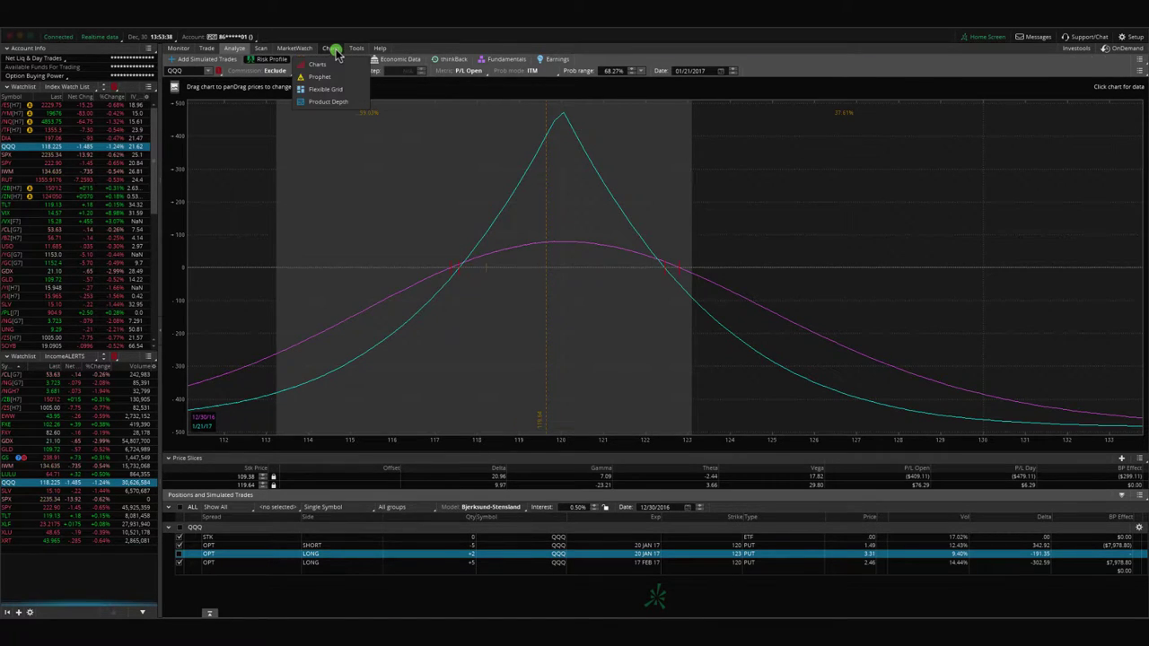
- Check QQQ's price and IV chart, then load the LULU 57.5/59.5/71.5/73.5 iron condor risk profile
{"action": "left_click", "coordinate": [330, 48]}
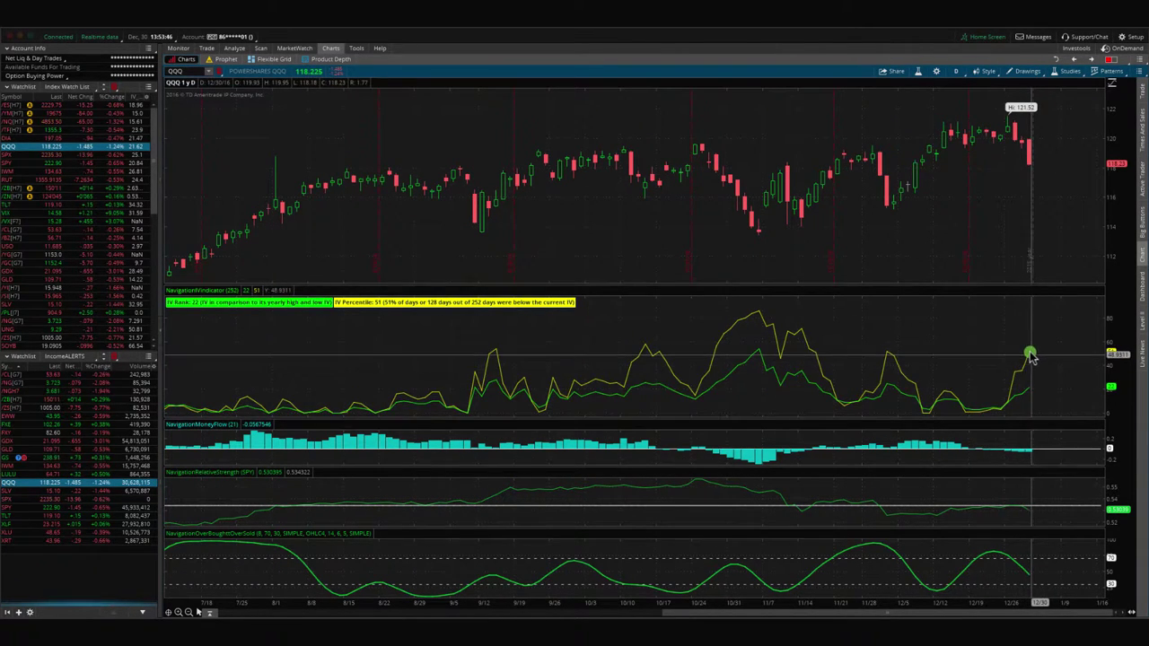
{"action": "left_click", "coordinate": [233, 48]}
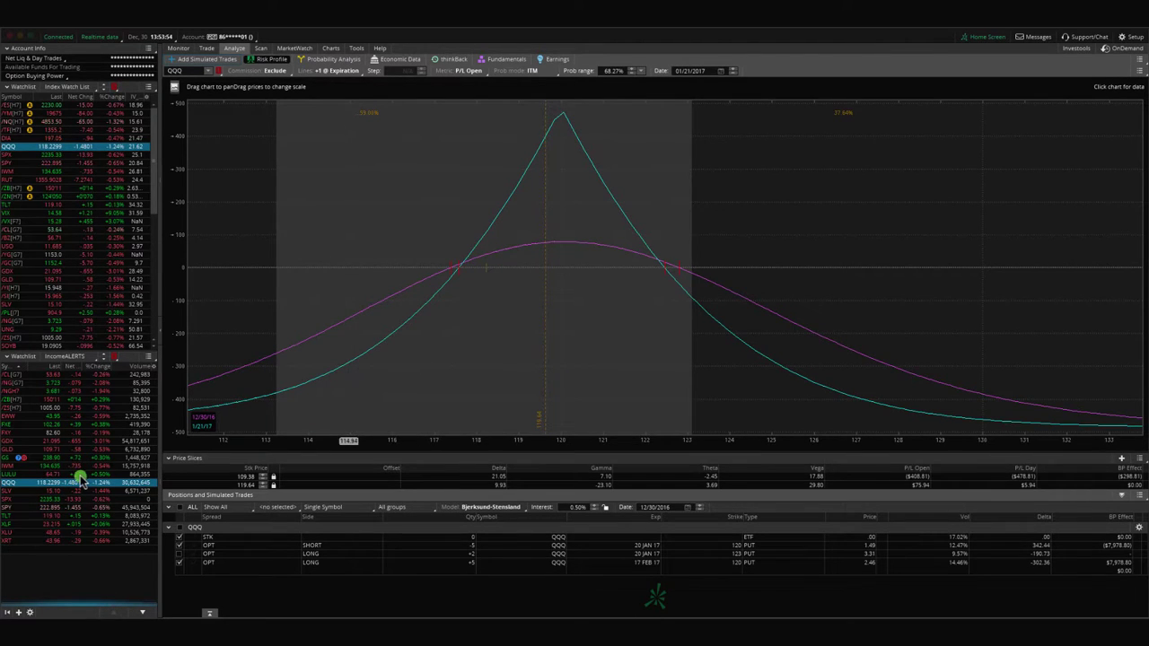
{"action": "left_click", "coordinate": [17, 475]}
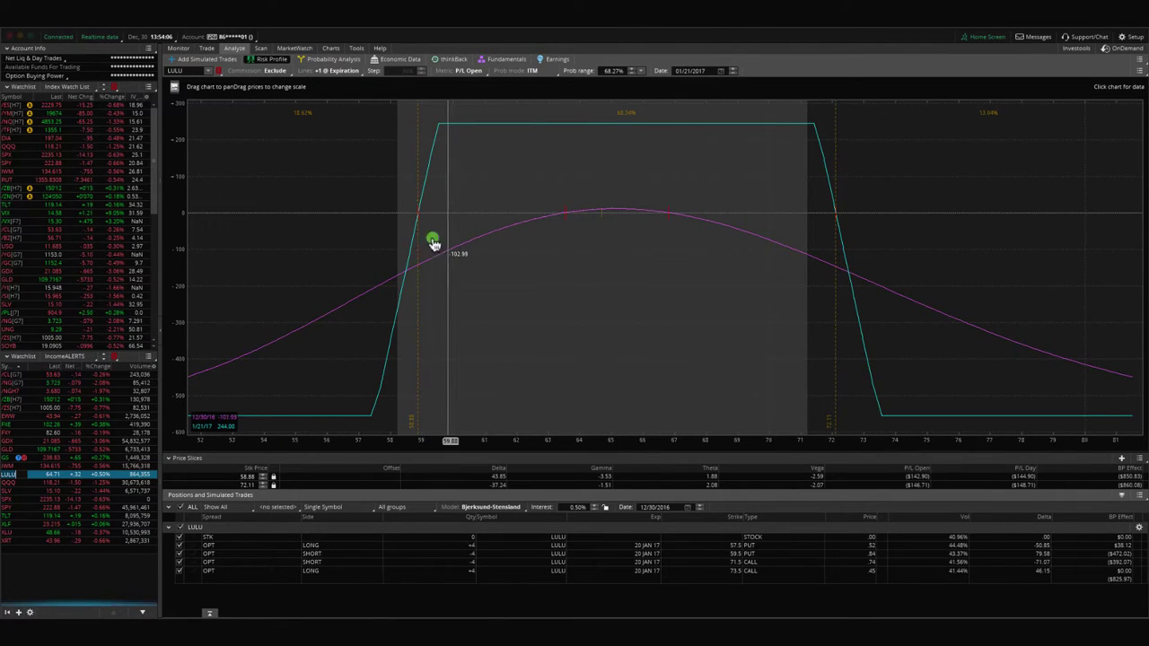
- Review LULU's IV chart and scroll through its 20 JAN 17 option chain
{"action": "left_click", "coordinate": [333, 49]}
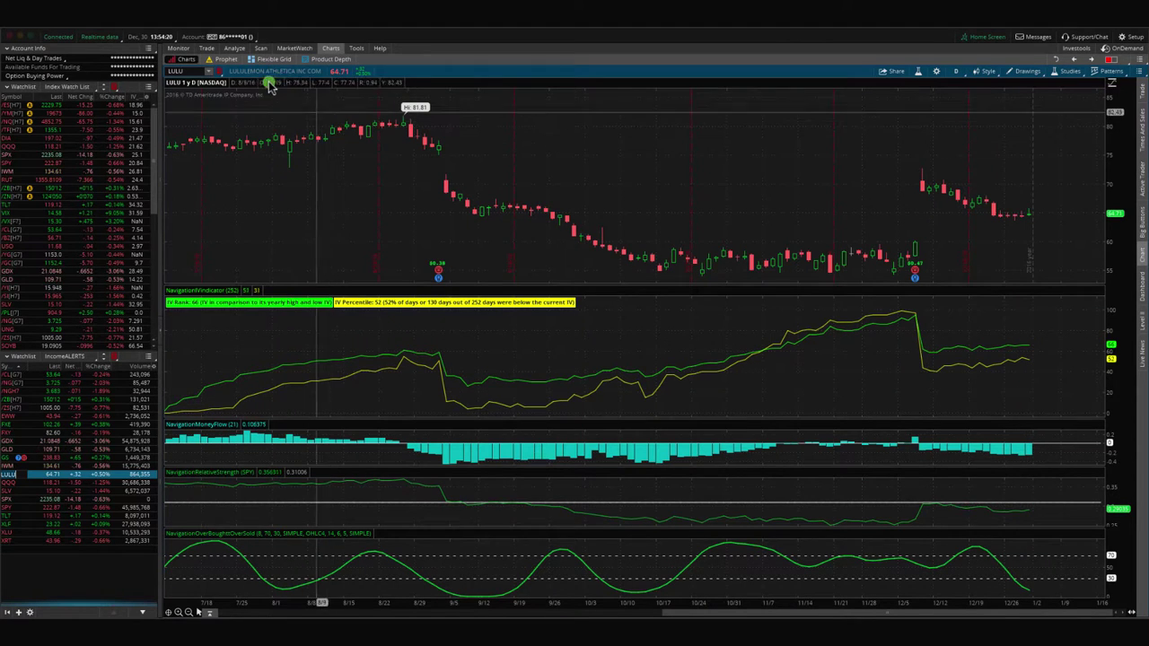
{"action": "left_click", "coordinate": [208, 50]}
{"action": "left_click", "coordinate": [175, 169]}
{"action": "scroll", "coordinate": [401, 252], "scroll_direction": "down", "scroll_amount": 10}
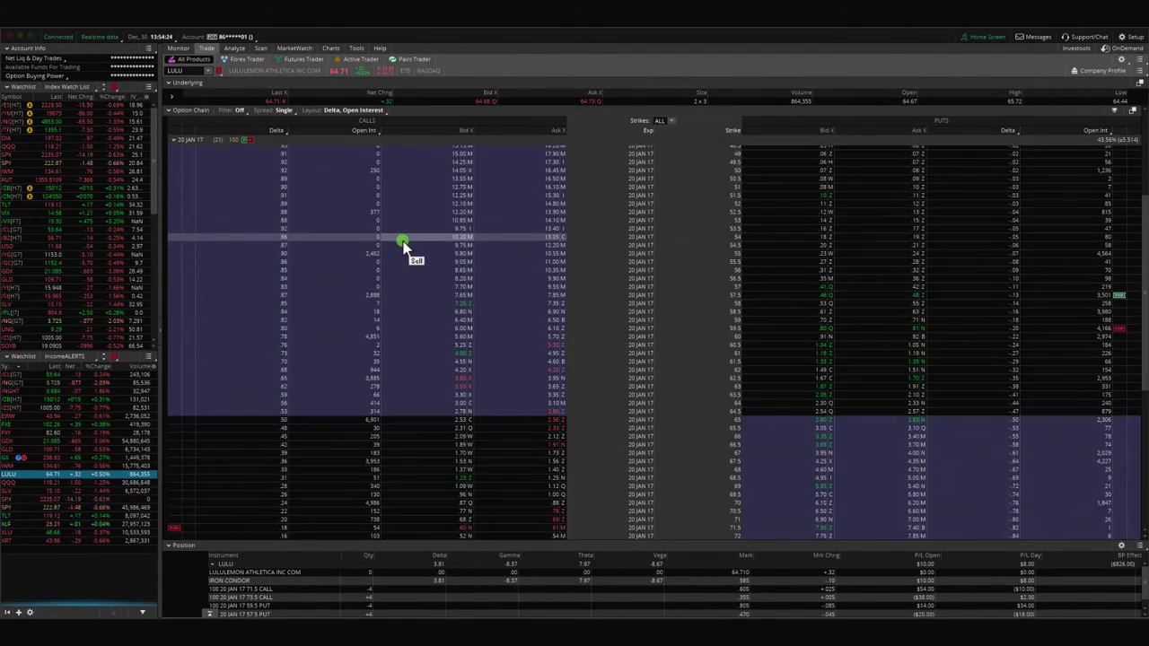
{"action": "scroll", "coordinate": [403, 247], "scroll_direction": "up", "scroll_amount": 1}
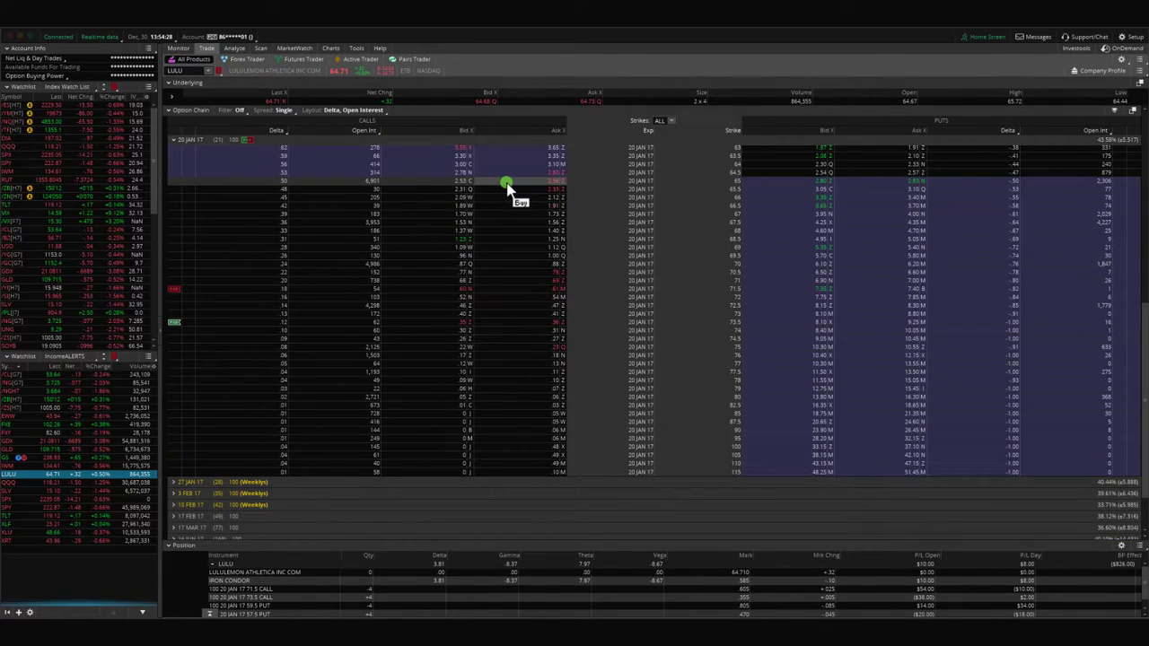
{"action": "scroll", "coordinate": [527, 215], "scroll_direction": "up", "scroll_amount": 3}
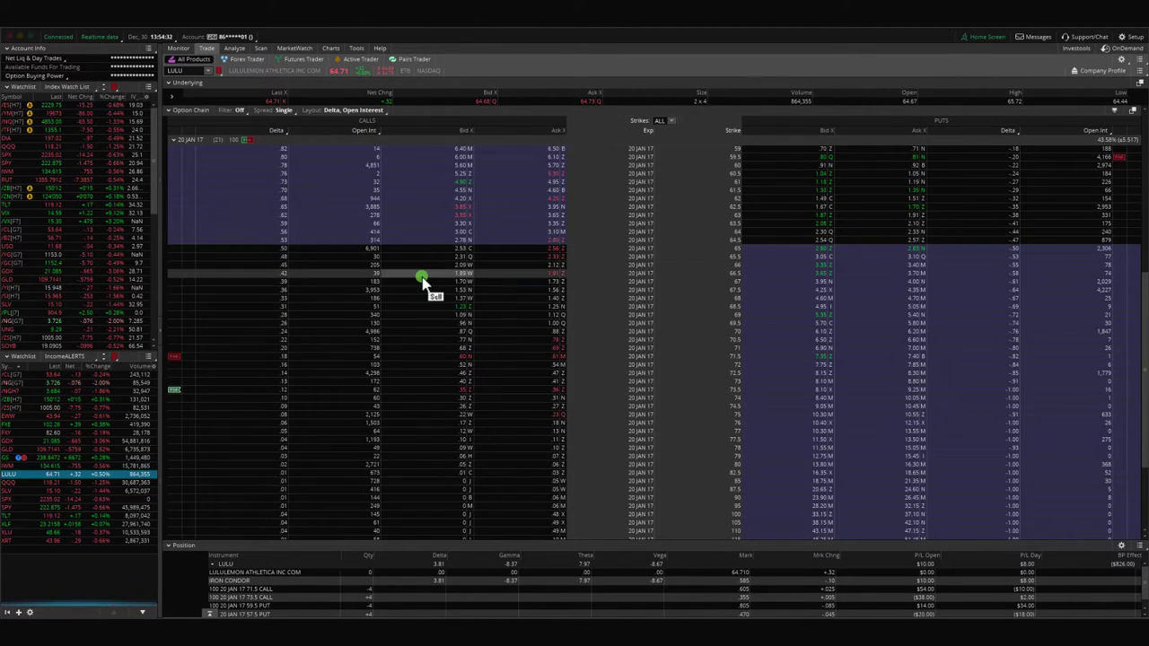
- Return to the LULU risk profile and switch it to the GS position
{"action": "mouse_move", "coordinate": [236, 52]}
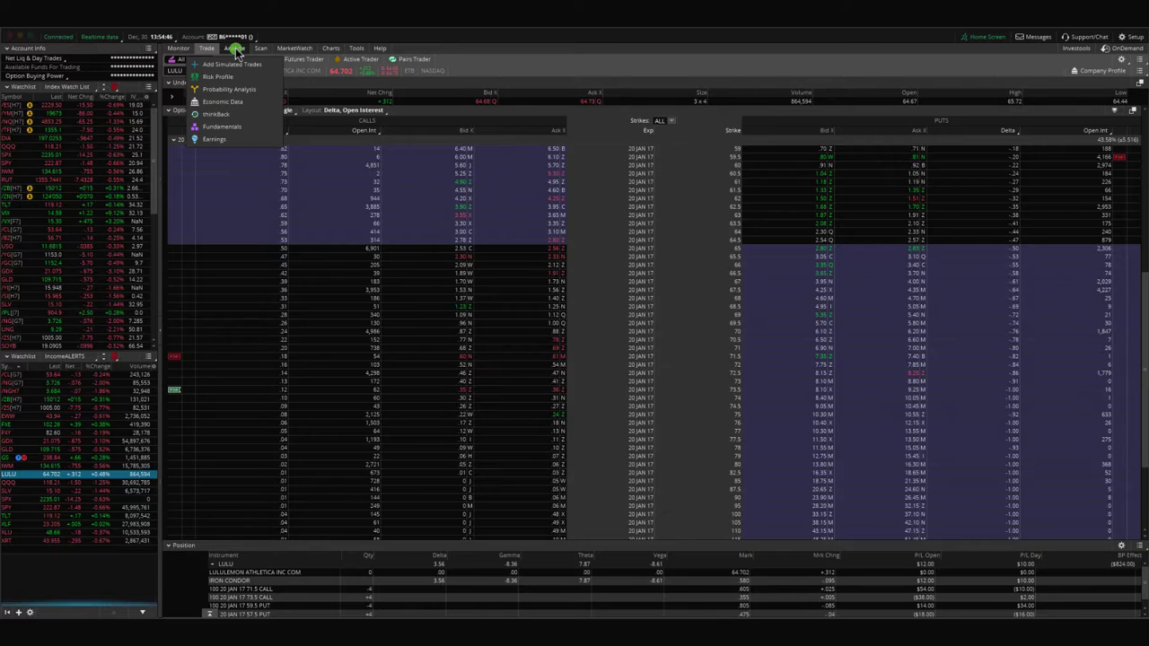
{"action": "left_click", "coordinate": [236, 49]}
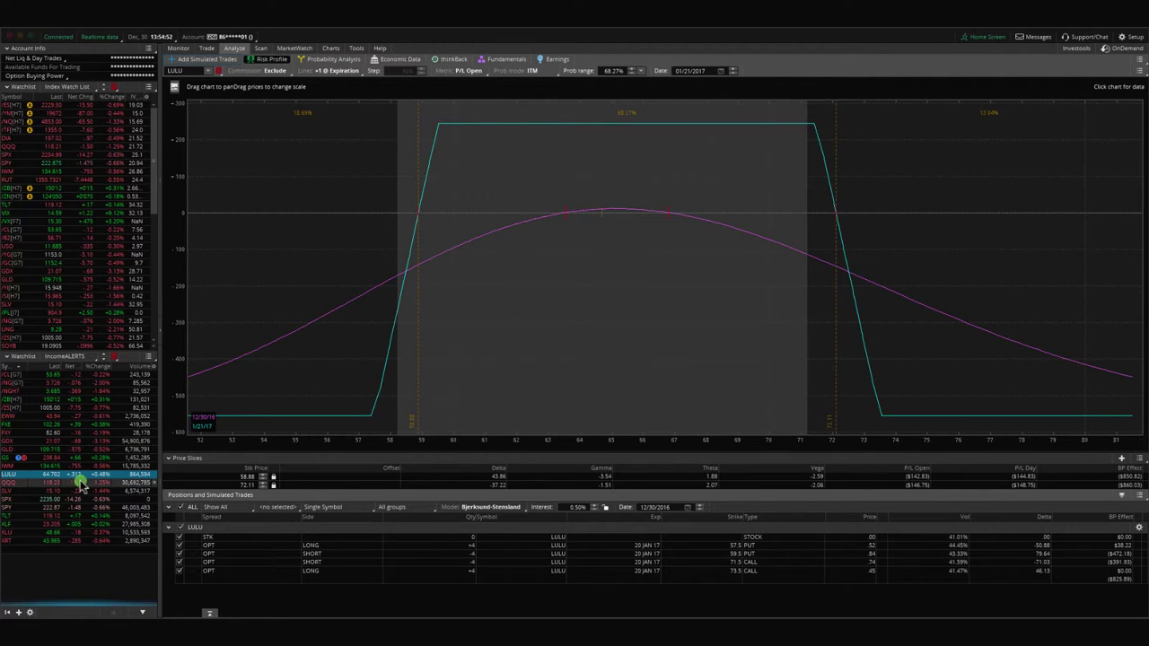
{"action": "left_click", "coordinate": [9, 459]}
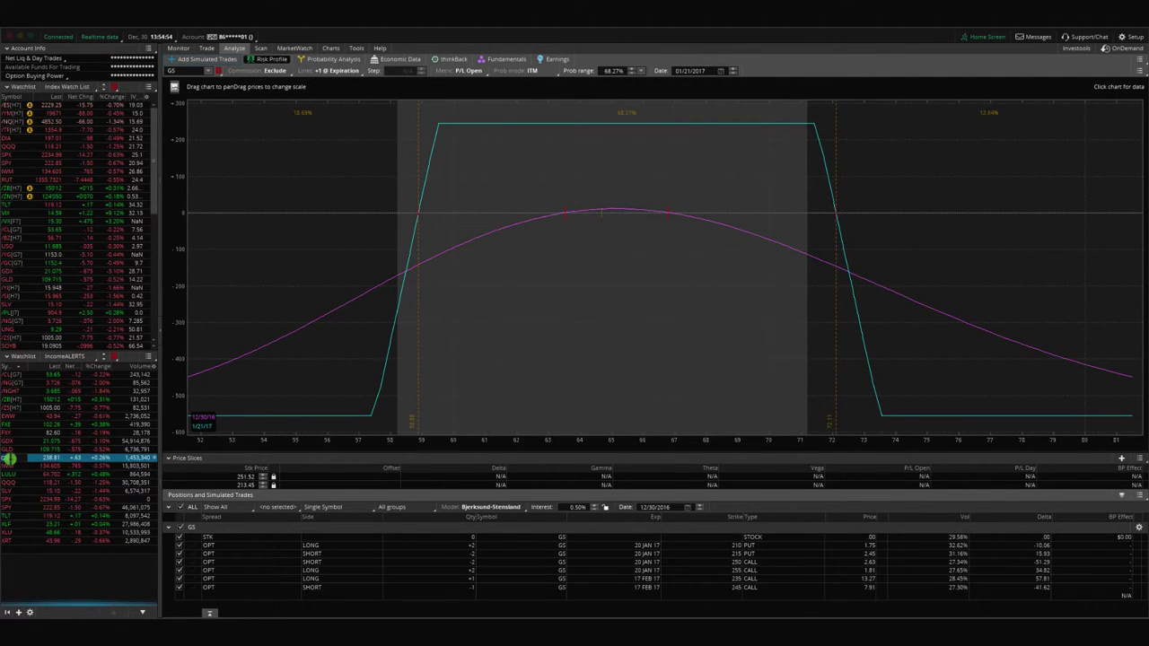
- Uncheck GS's two 17 FEB 17 call legs for a flat-topped condor, check its IV chart, then load EWW
{"action": "left_click", "coordinate": [180, 582]}
{"action": "left_click", "coordinate": [180, 588]}
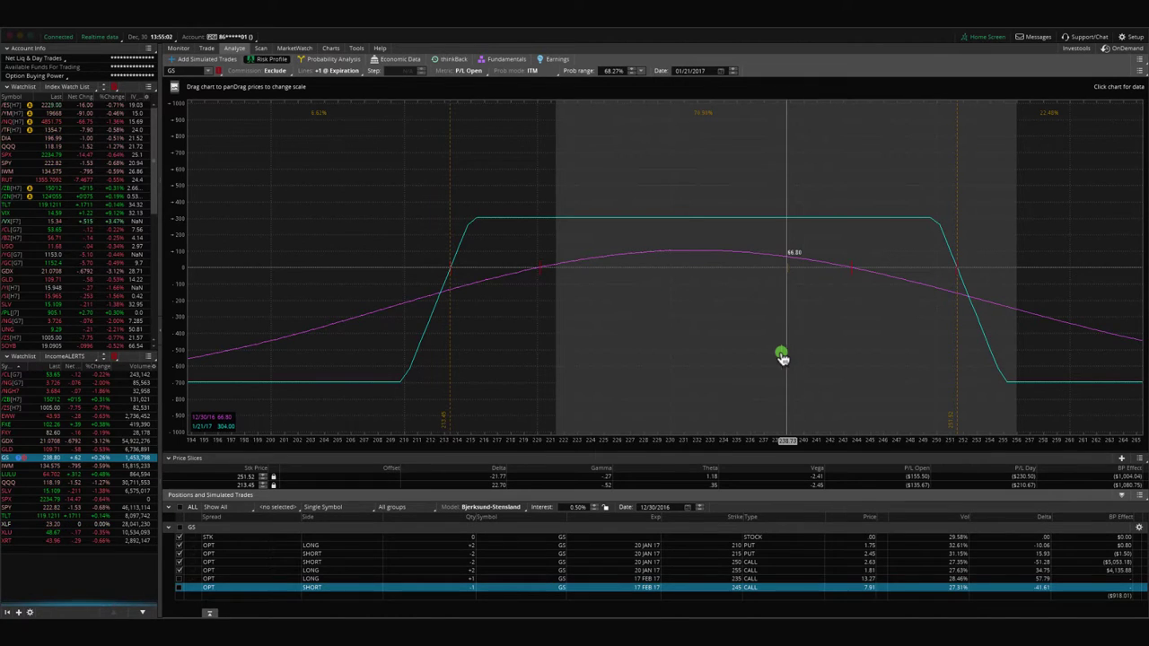
{"action": "left_click", "coordinate": [331, 49]}
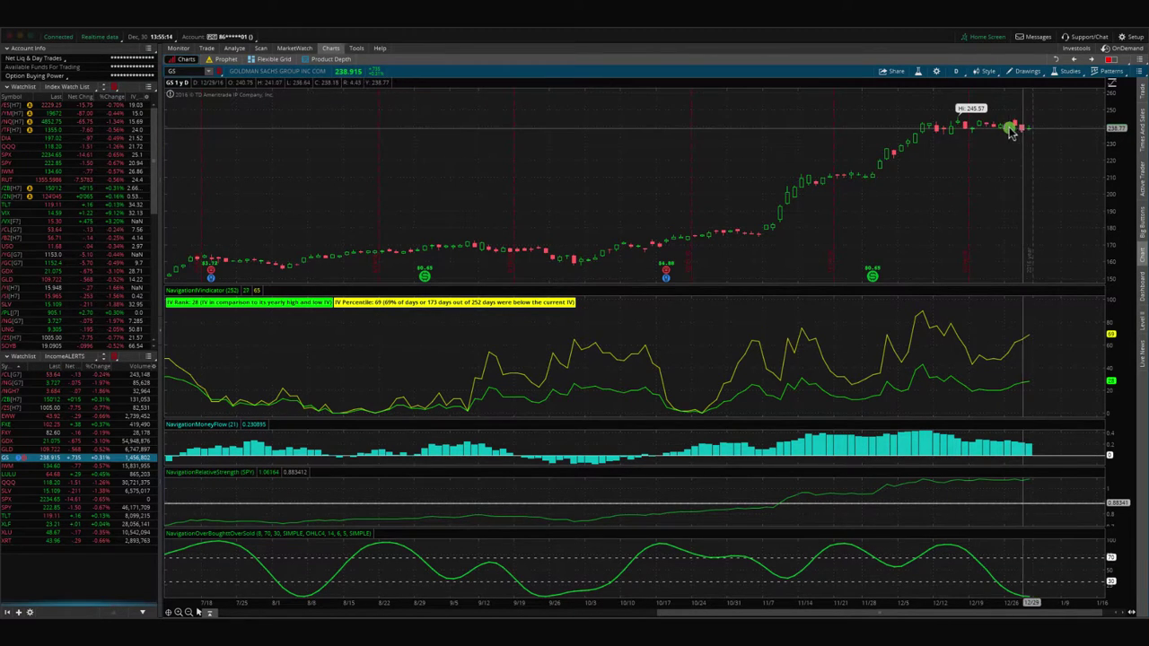
{"action": "left_click", "coordinate": [235, 50]}
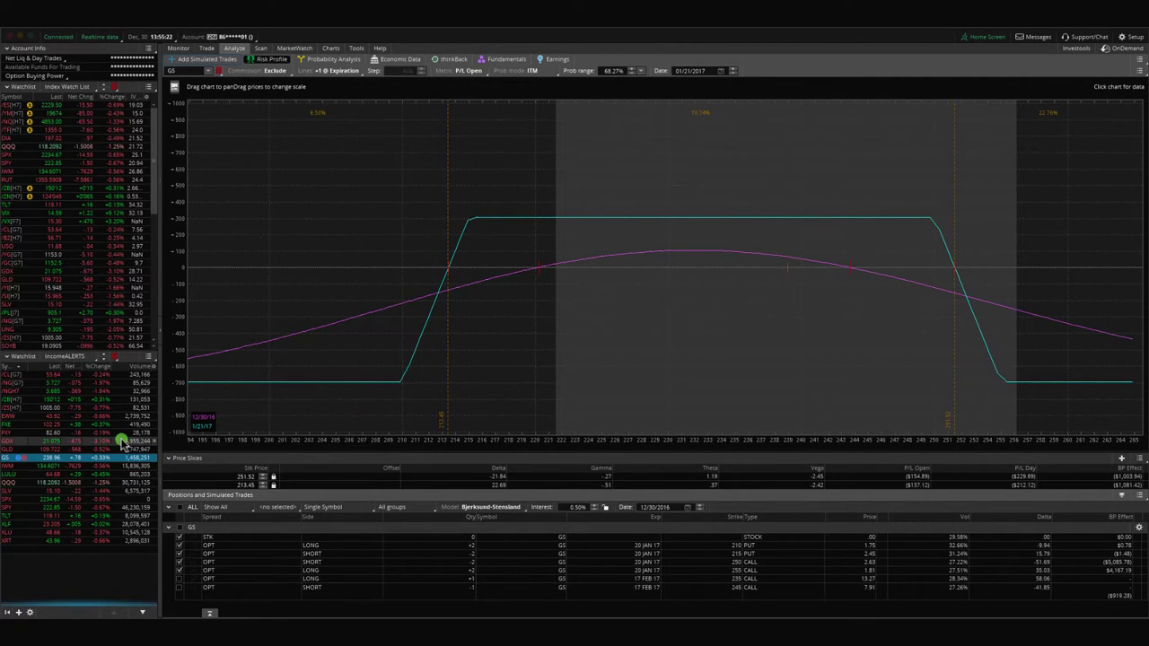
{"action": "left_click", "coordinate": [16, 418]}
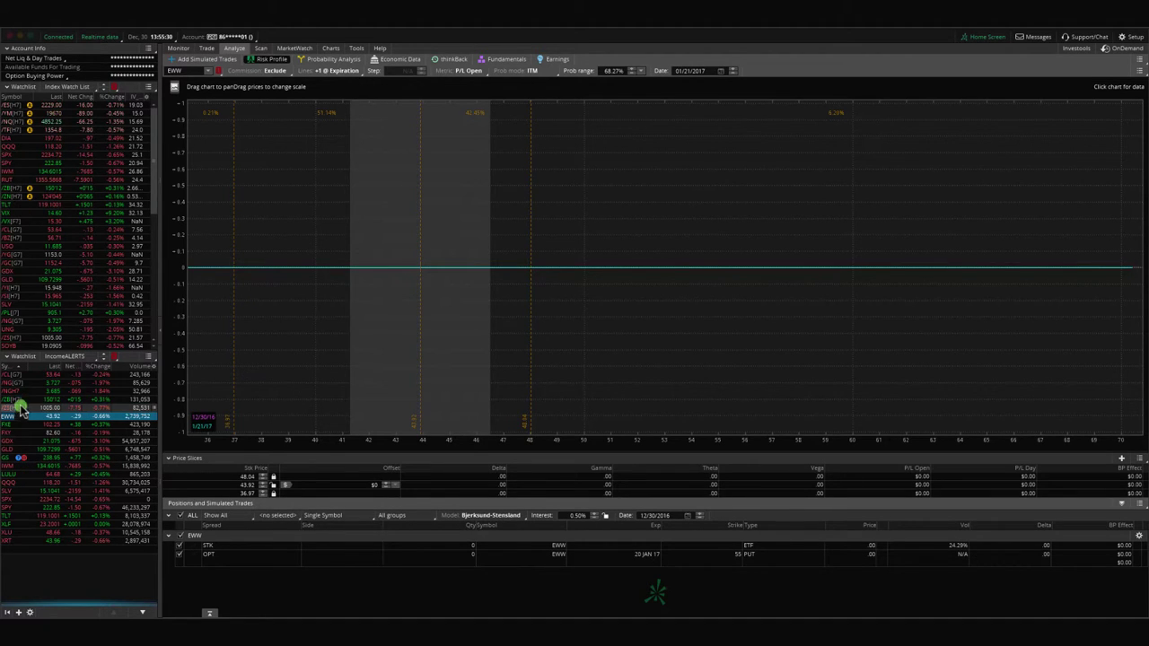
- Load the /CL futures risk profile, check its IV chart, and bring up the /CL option chain
{"action": "left_click", "coordinate": [13, 375]}
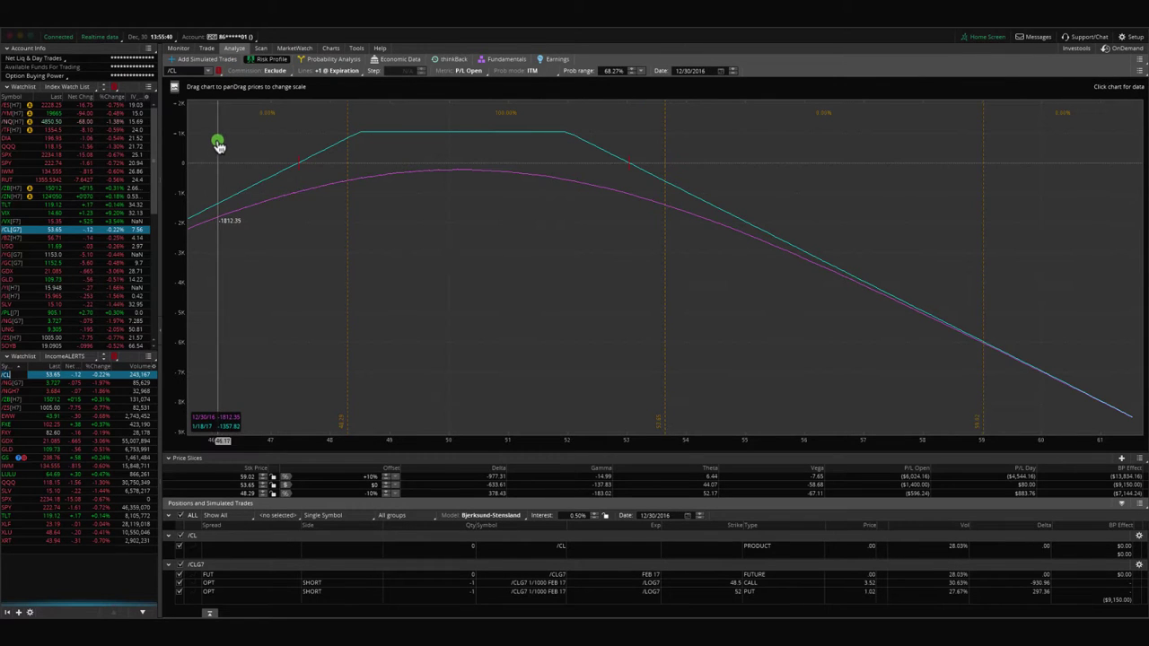
{"action": "left_click", "coordinate": [330, 47]}
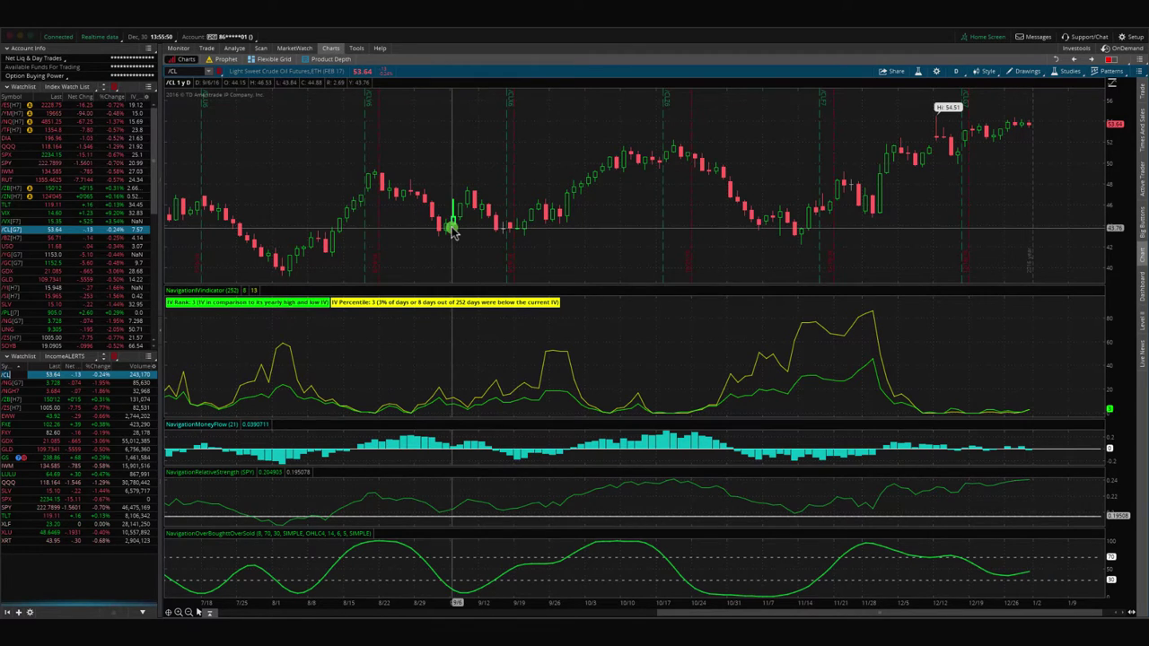
{"action": "left_click", "coordinate": [237, 49]}
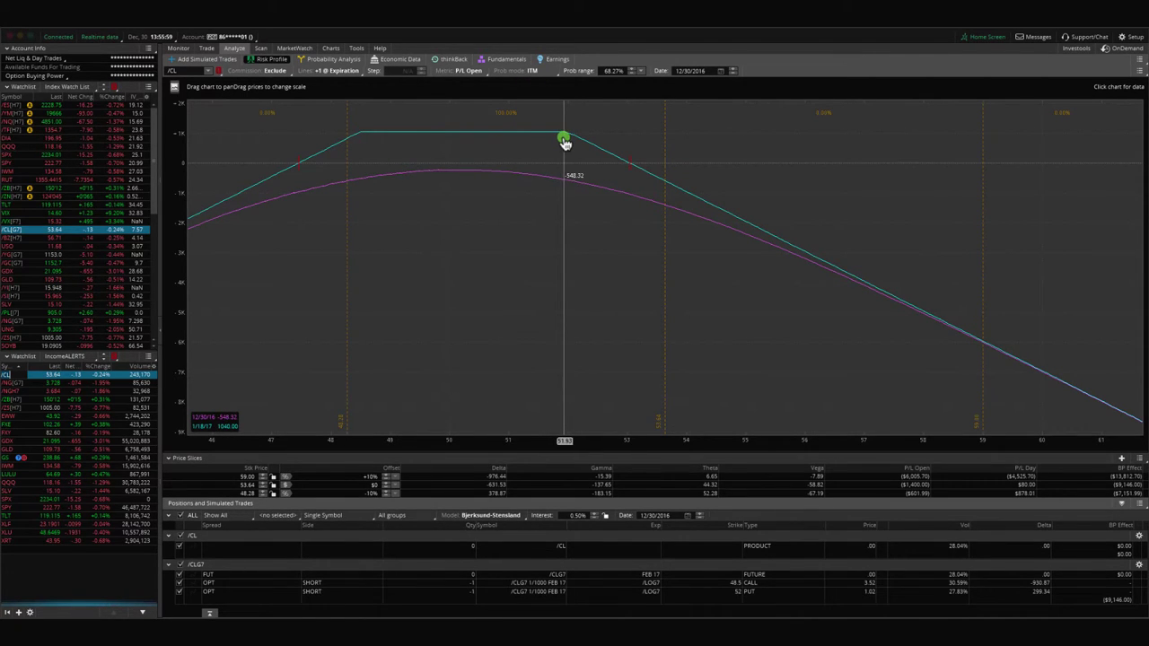
{"action": "left_click", "coordinate": [209, 49]}
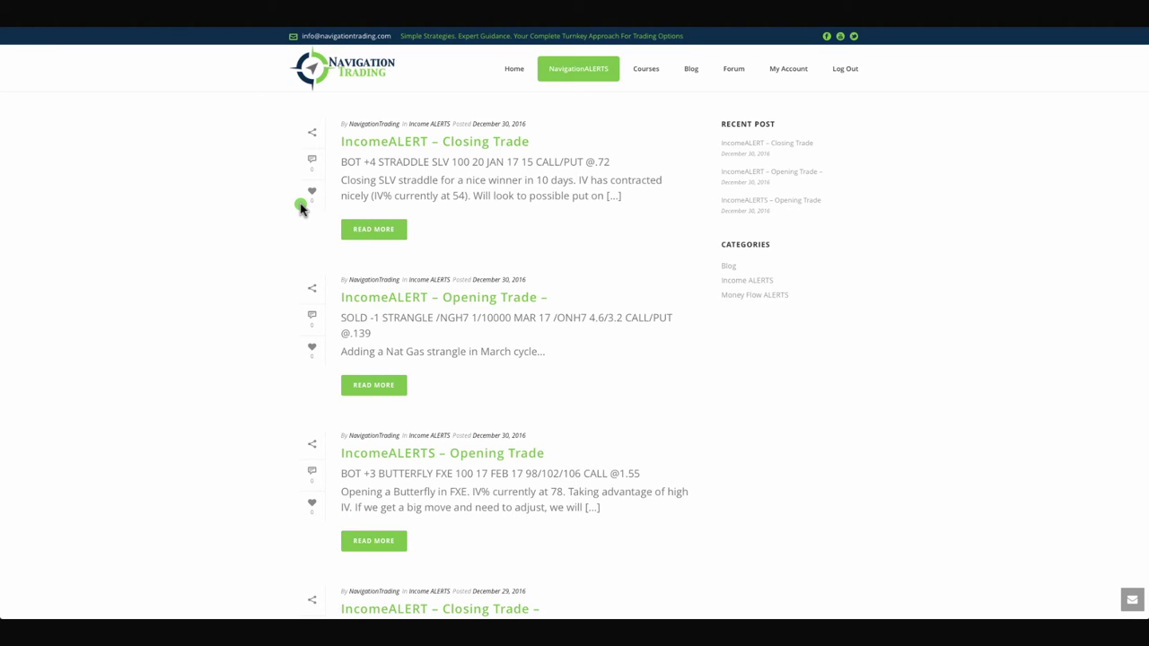
{"action": "left_click", "coordinate": [755, 77]}
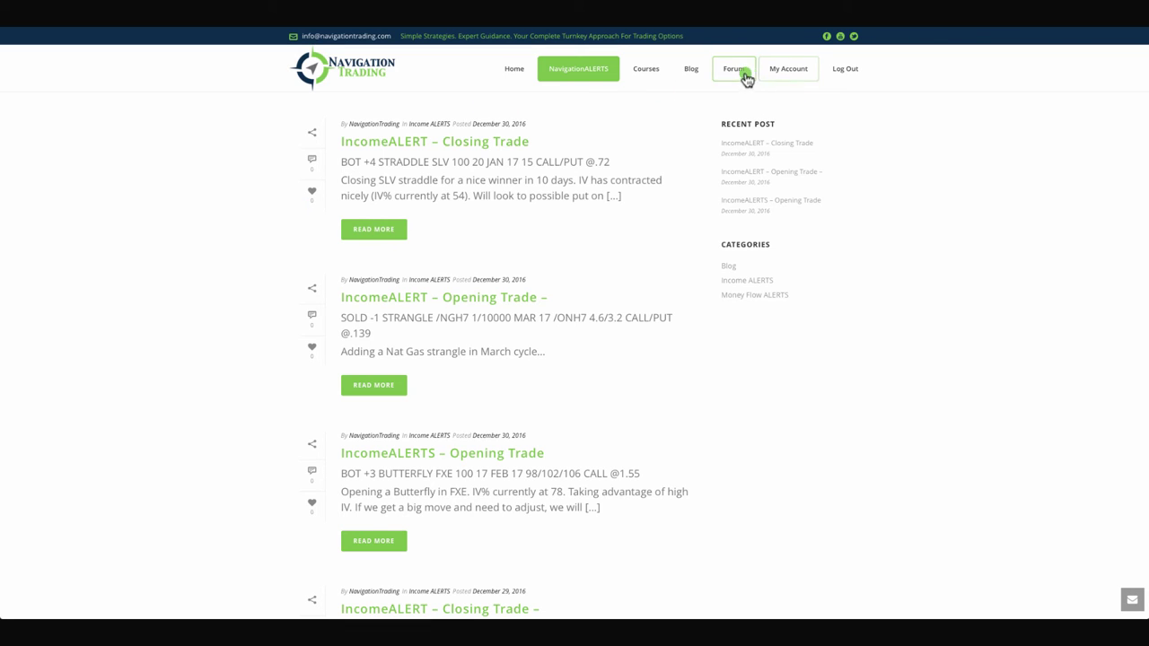